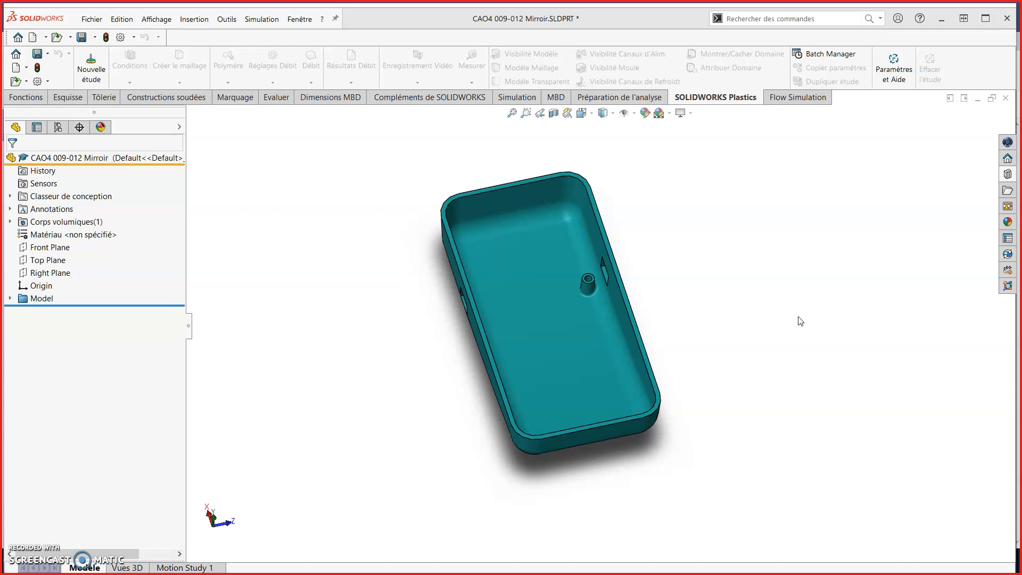
Inspect the housing from several angles, including its interior, the boss and the side openings
middle_drag(764, 358, 803, 375)
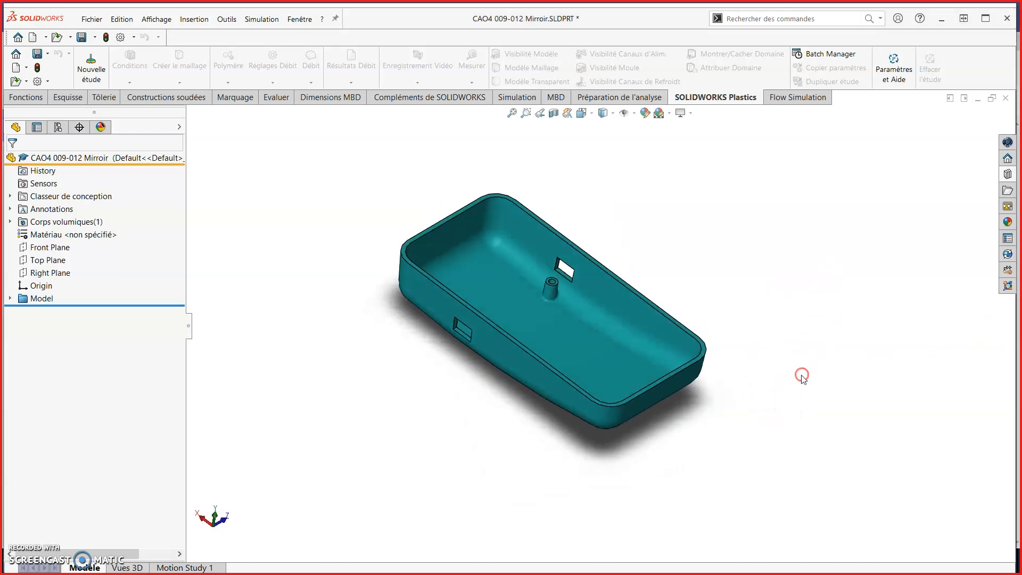
scroll(627, 242, down, 3)
middle_drag(610, 266, 599, 324)
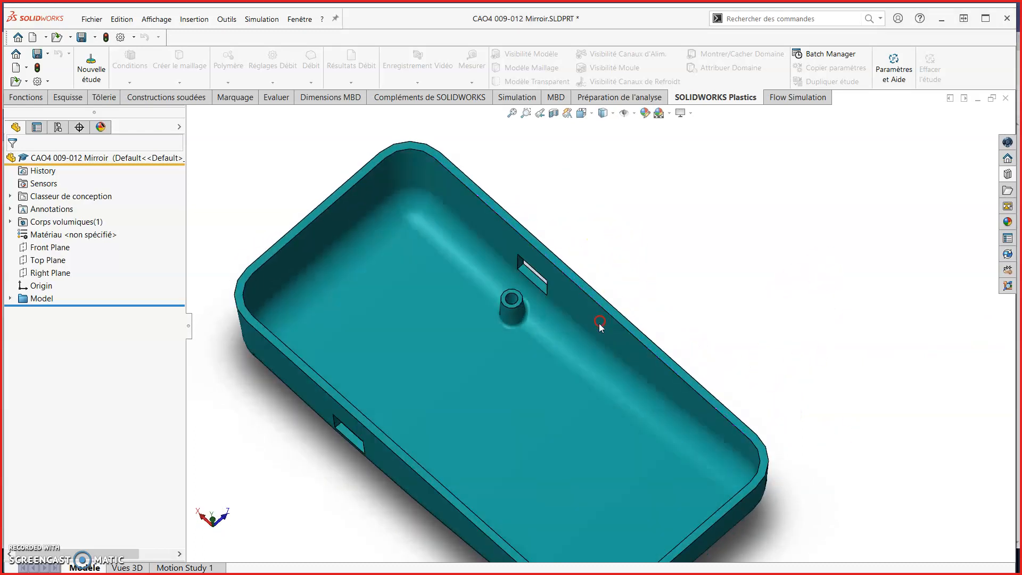
scroll(599, 324, up, 3)
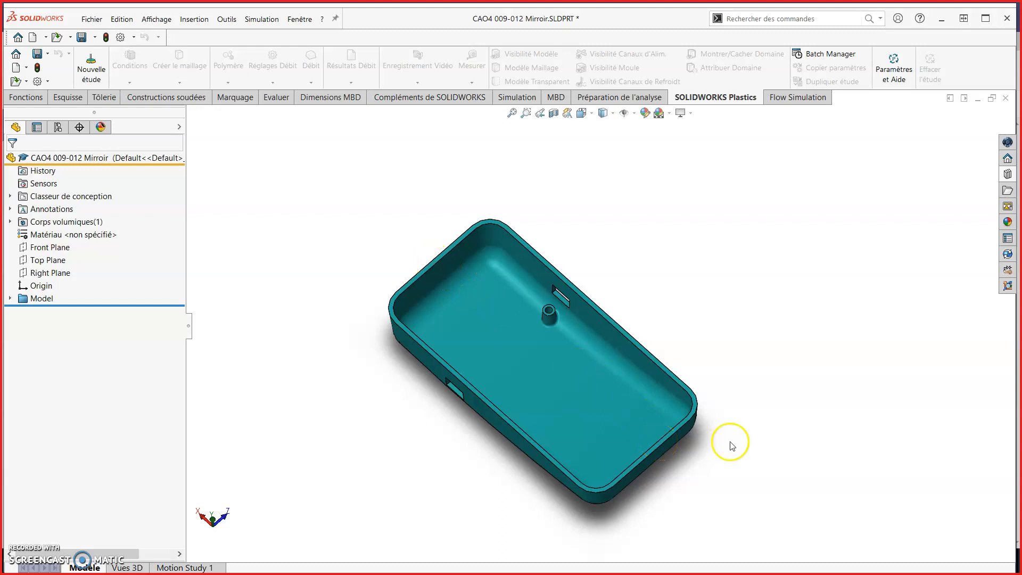
middle_drag(705, 417, 576, 455)
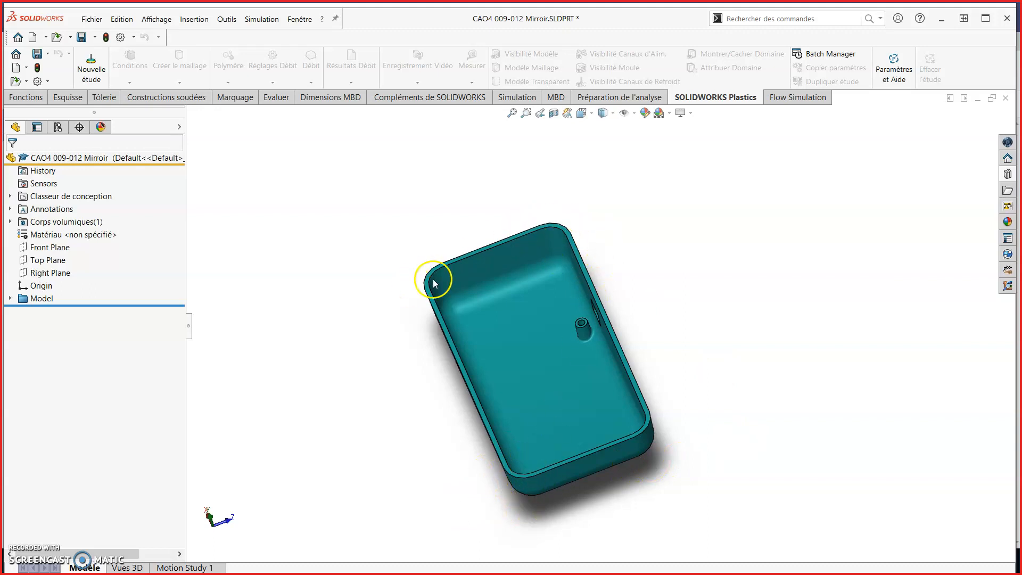
middle_drag(685, 372, 650, 351)
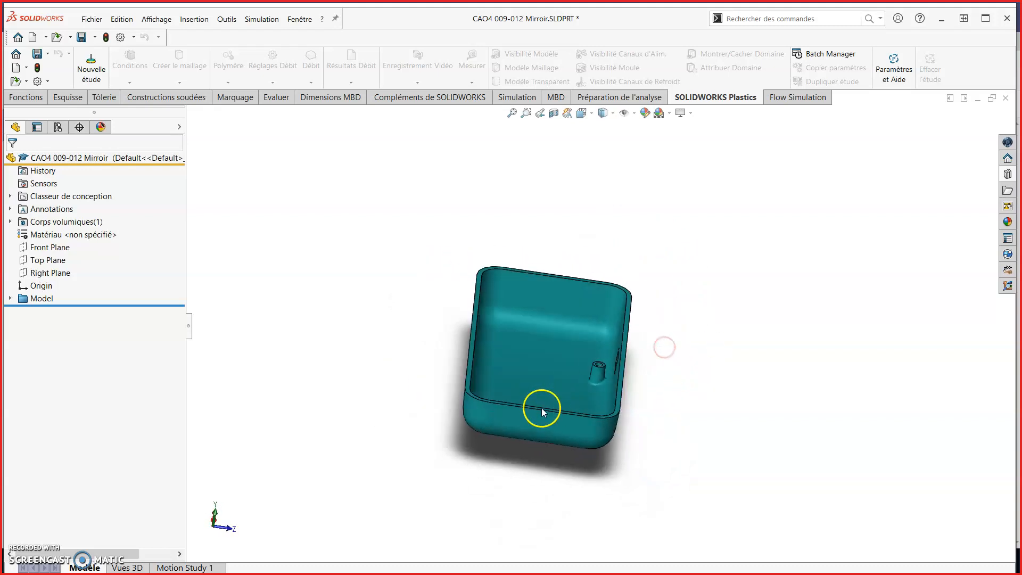
middle_drag(552, 238, 541, 301)
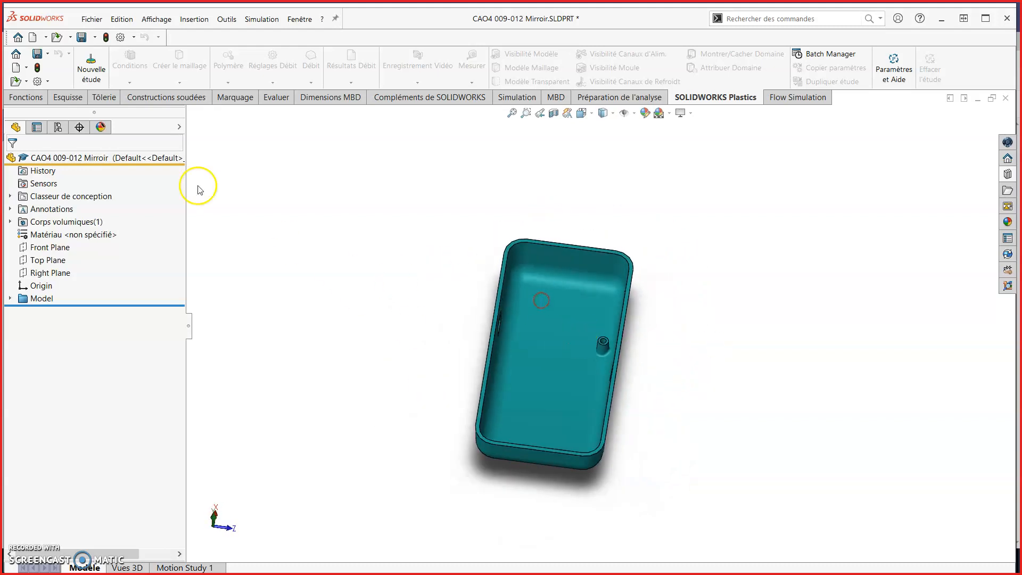
Start a sketch on the housing's rim face and place a sketch point on the rim's short end, level with the origin
click(68, 97)
click(88, 59)
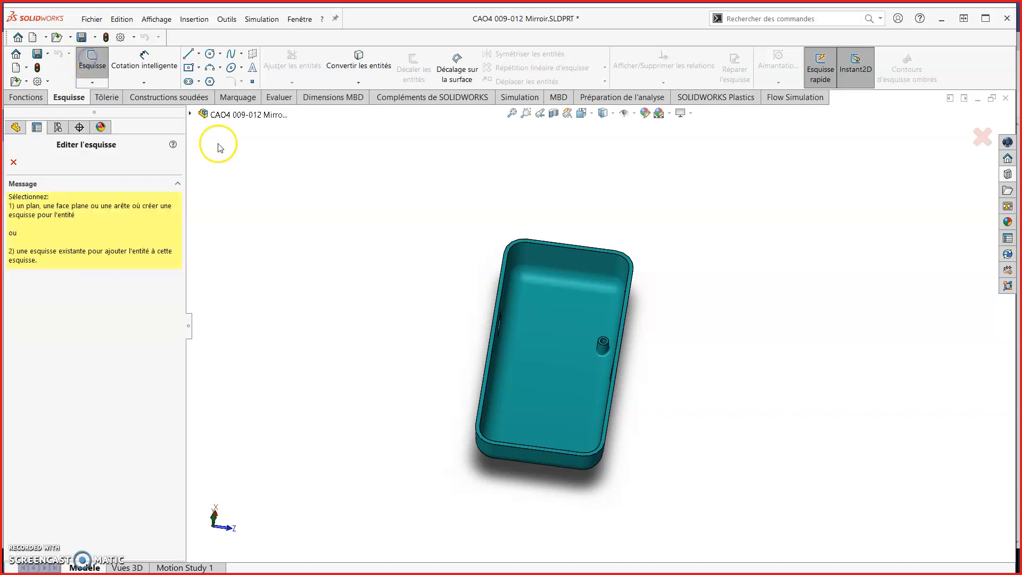
scroll(573, 431, down, 5)
click(561, 383)
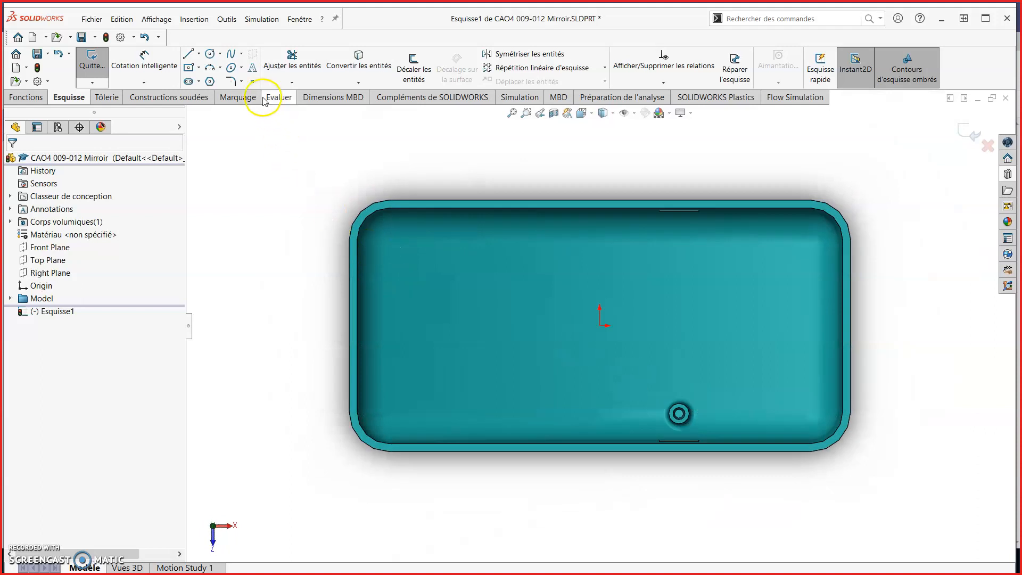
click(252, 81)
scroll(351, 324, down, 3)
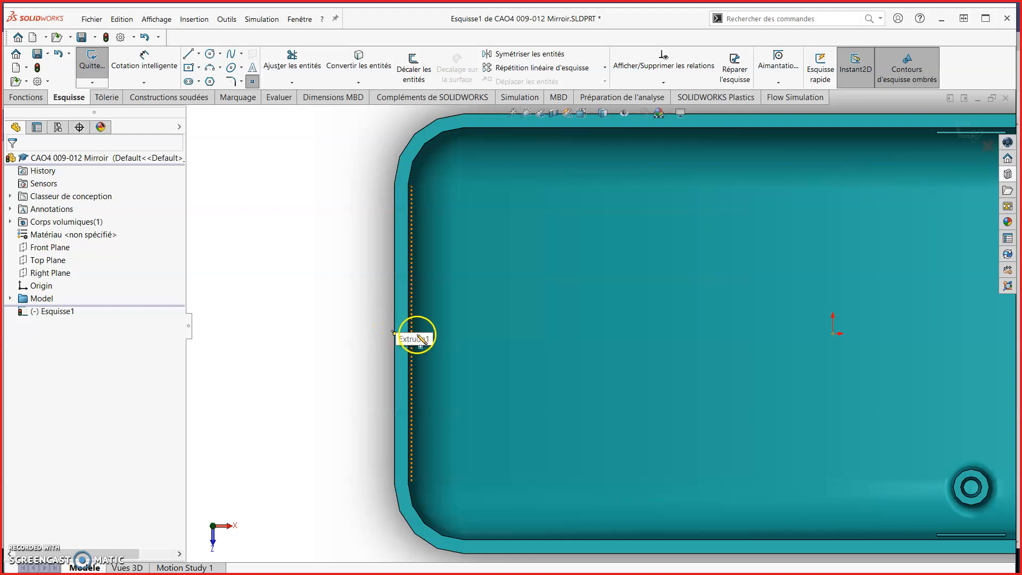
scroll(410, 335, down, 3)
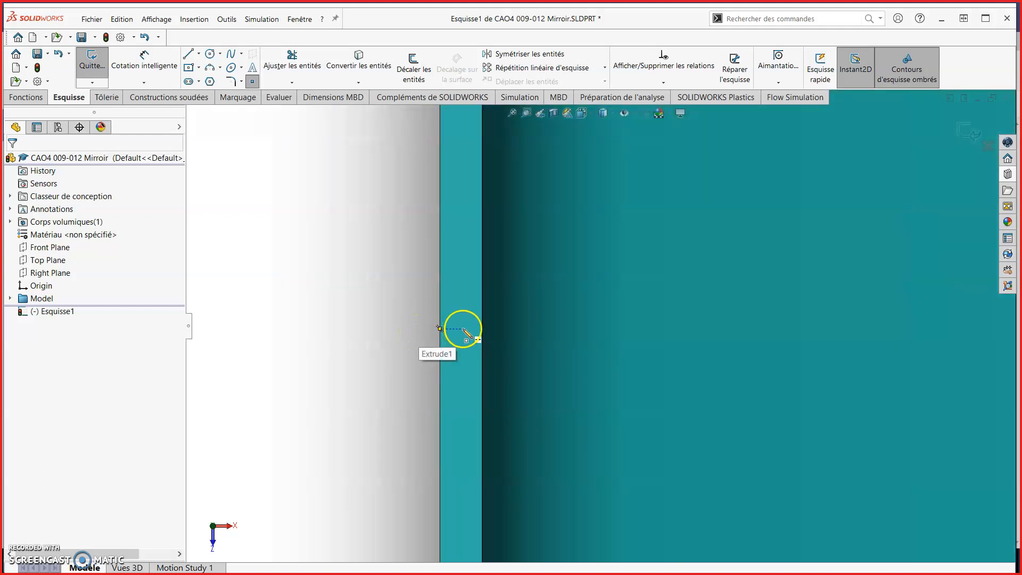
click(461, 328)
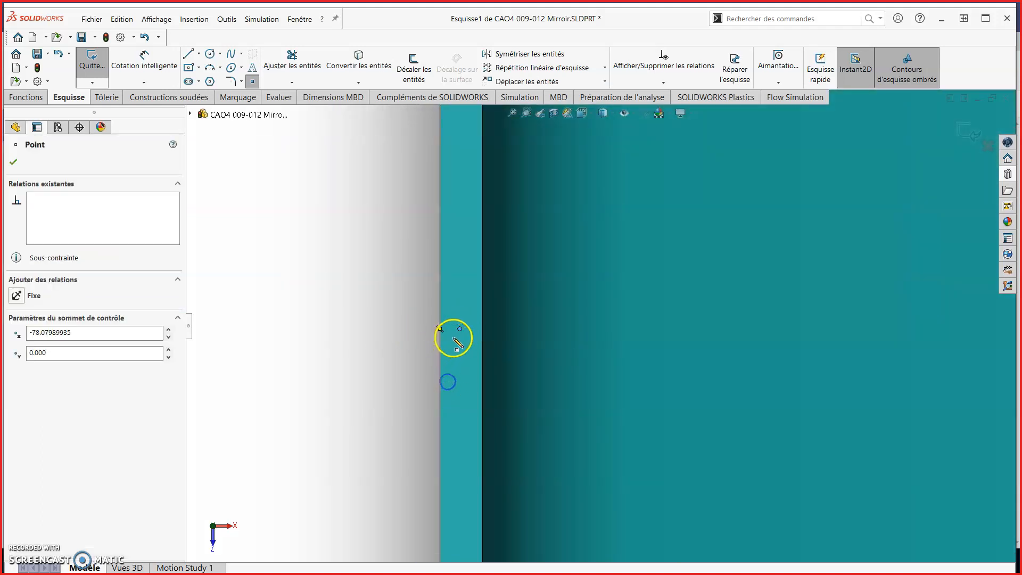
Dimension the sketch point 1 mm from the rim's outer edge
click(144, 59)
click(440, 280)
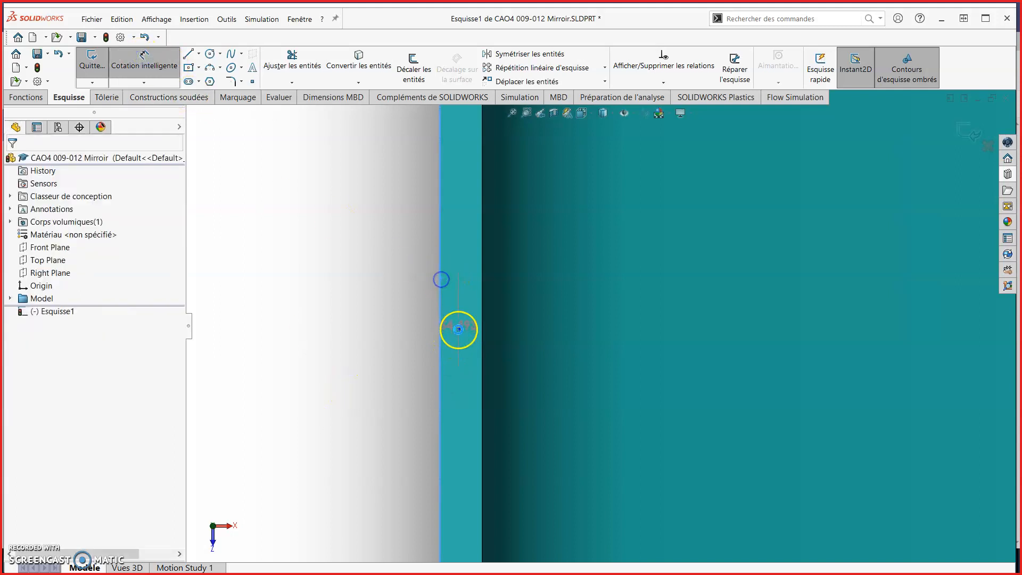
click(459, 328)
click(353, 253)
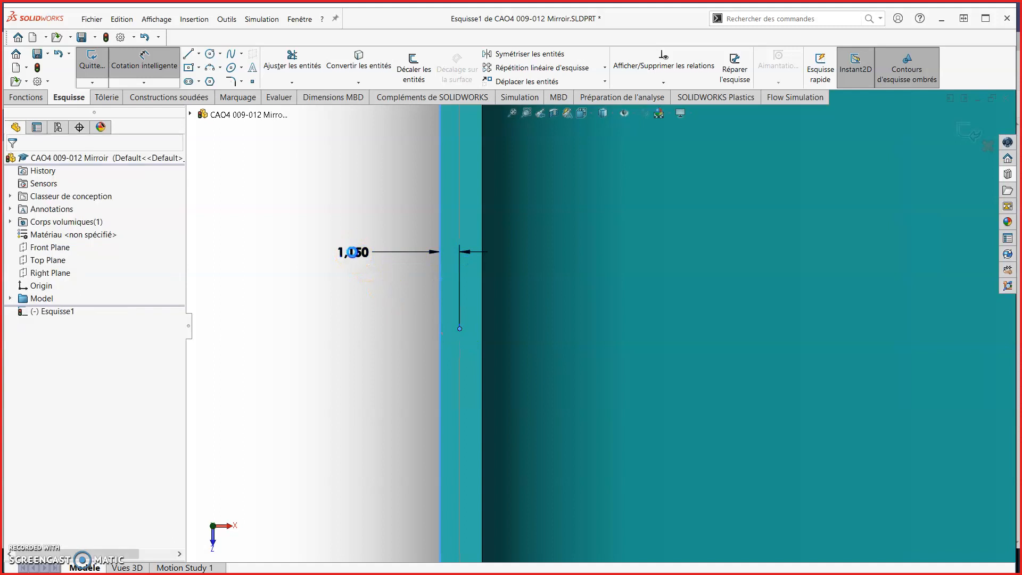
text(1)
key(Return)
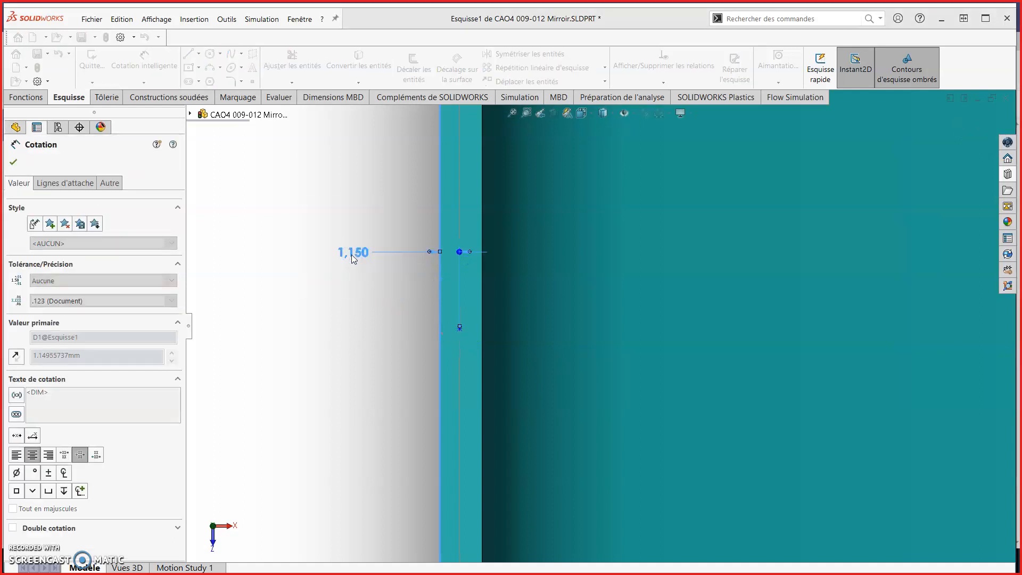
Draw a horizontal centerline from the origin to the sketch point on the rim
scroll(584, 271, up, 5)
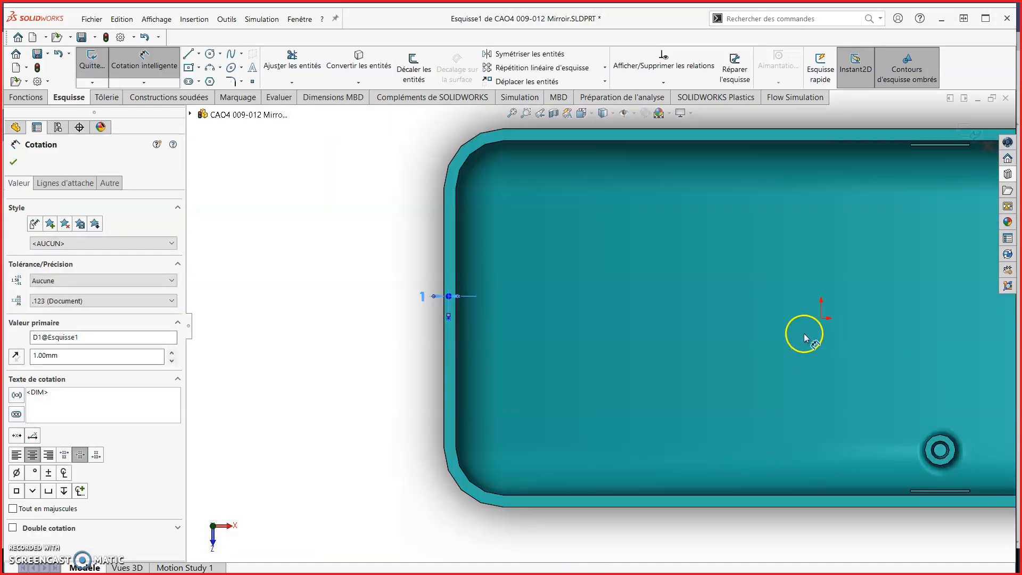
click(198, 54)
click(229, 82)
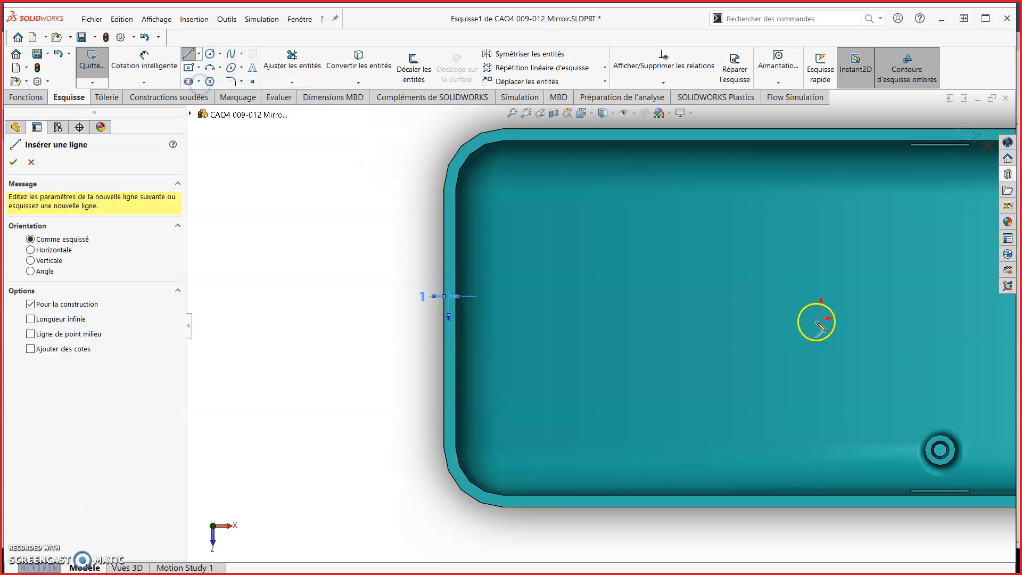
click(822, 319)
scroll(564, 301, down, 3)
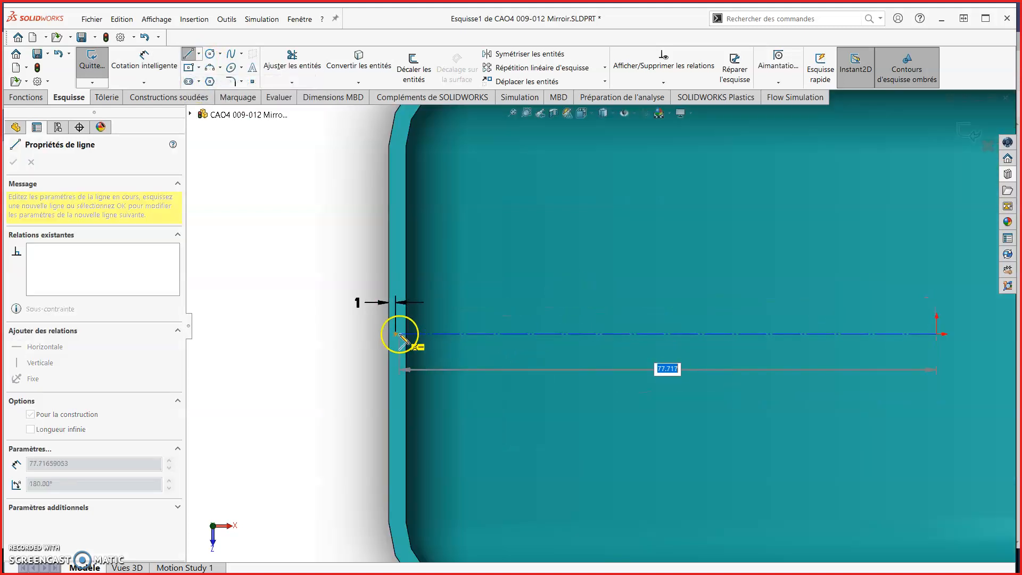
click(397, 335)
key(Escape)
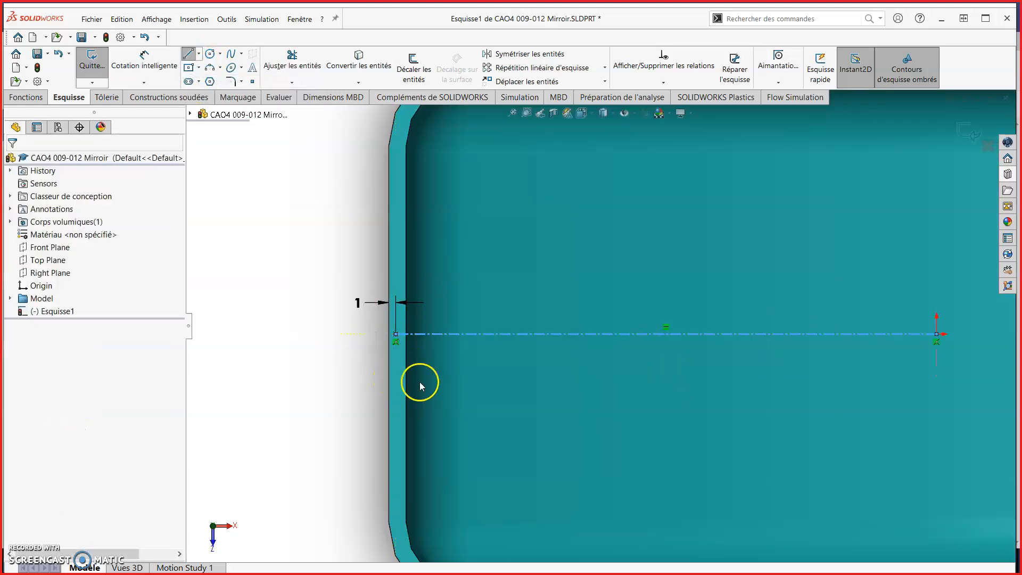
Set the point's distance from the outer edge to 1.25 mm and exit the sketch
click(356, 304)
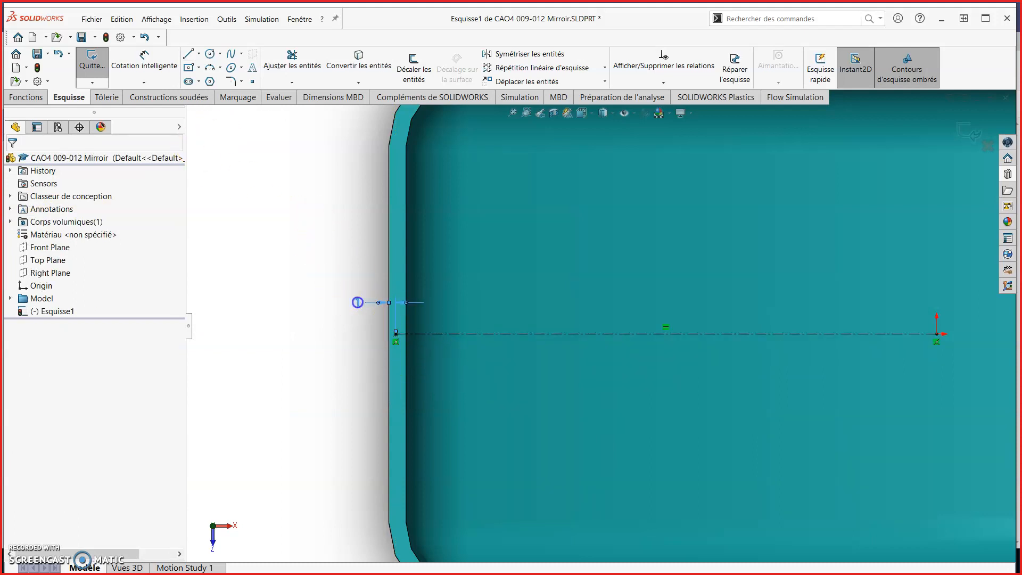
double_click(358, 303)
text(1,25)
key(Return)
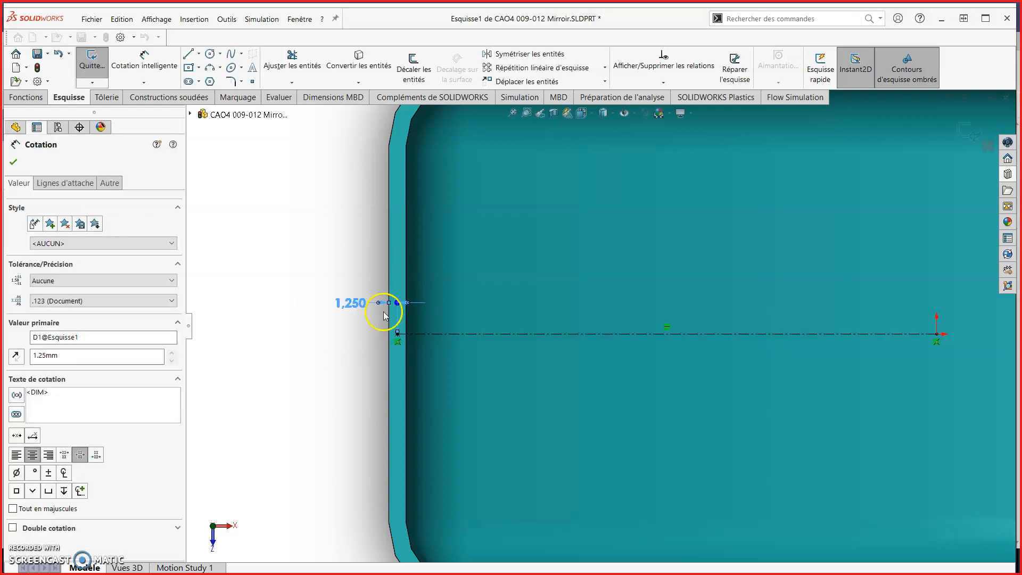
click(967, 133)
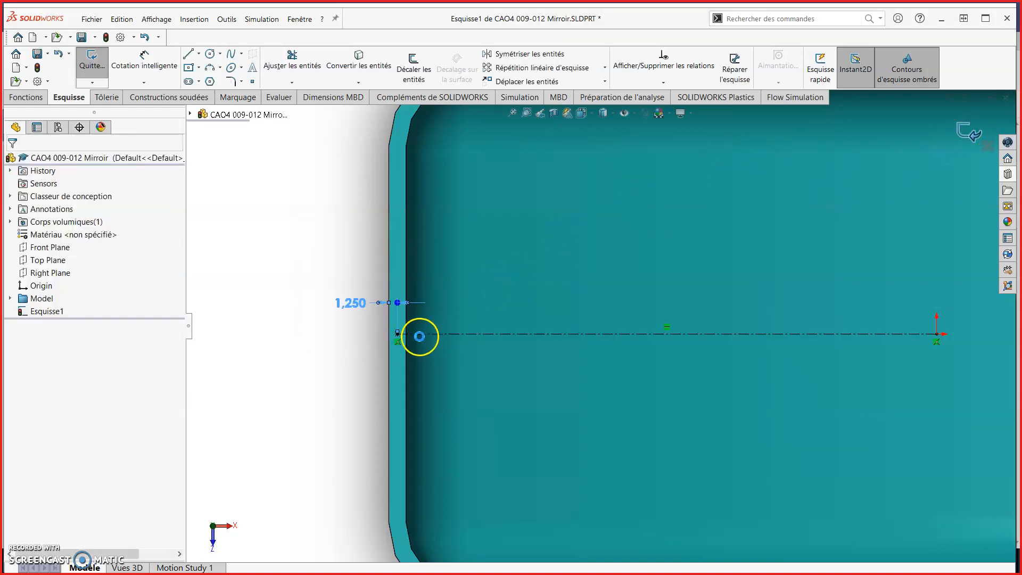
click(346, 306)
Examine the sketch point's position on the rim from several angles
middle_drag(347, 305, 810, 191)
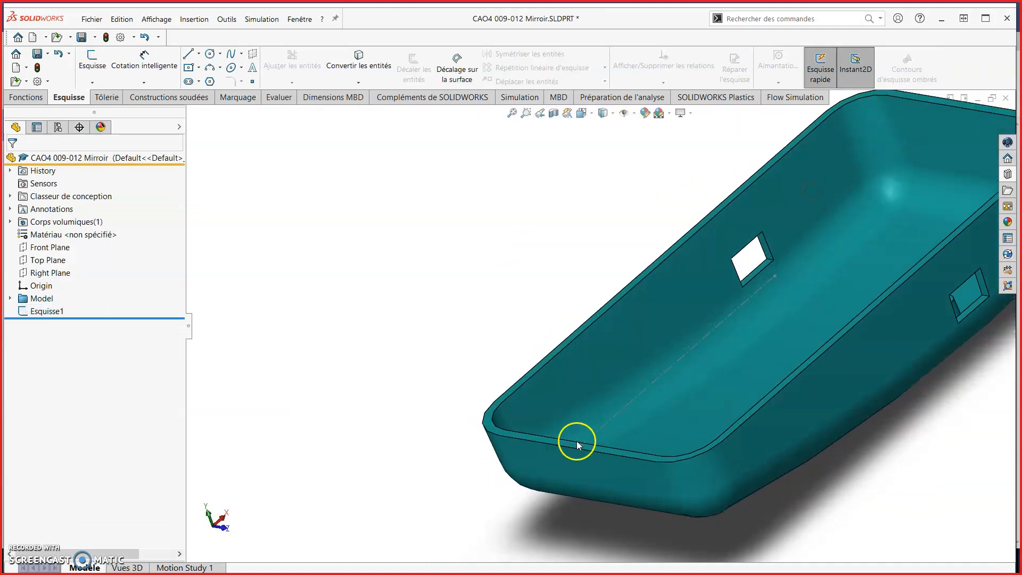
scroll(819, 222, up, 3)
middle_drag(809, 235, 772, 292)
scroll(801, 388, down, 8)
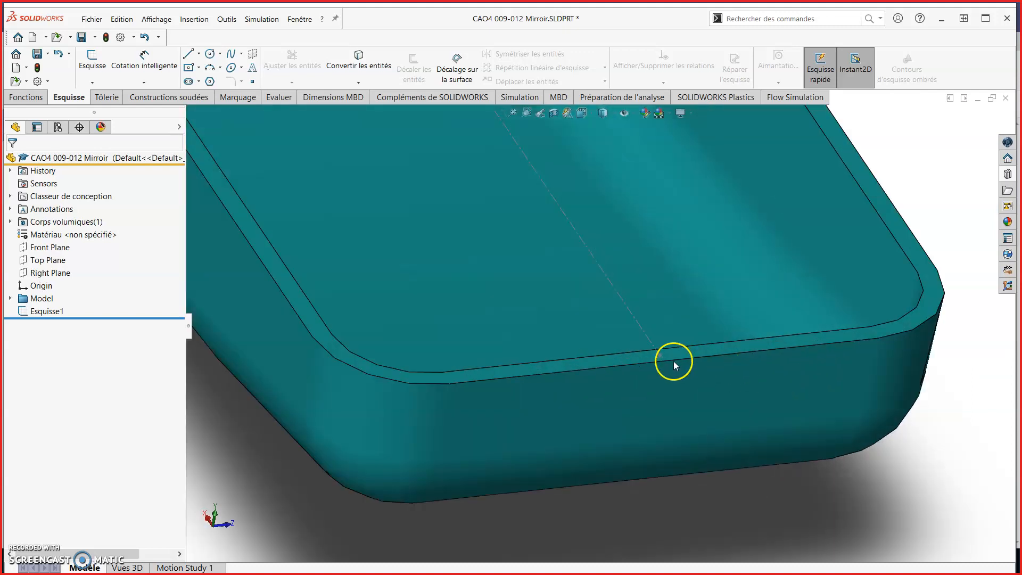
middle_drag(663, 368, 413, 363)
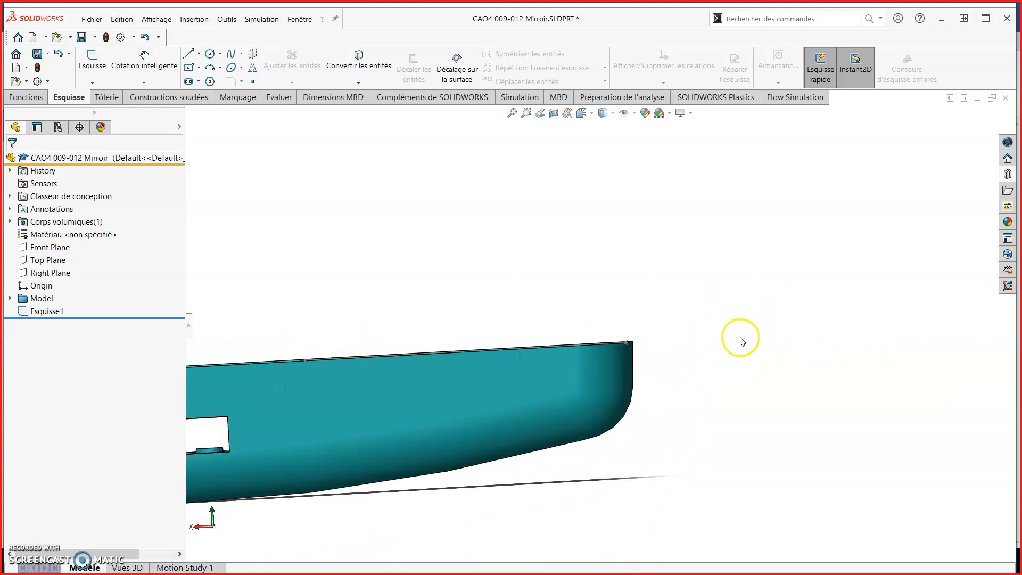
middle_drag(621, 319, 592, 413)
scroll(558, 336, up, 6)
middle_drag(567, 317, 486, 358)
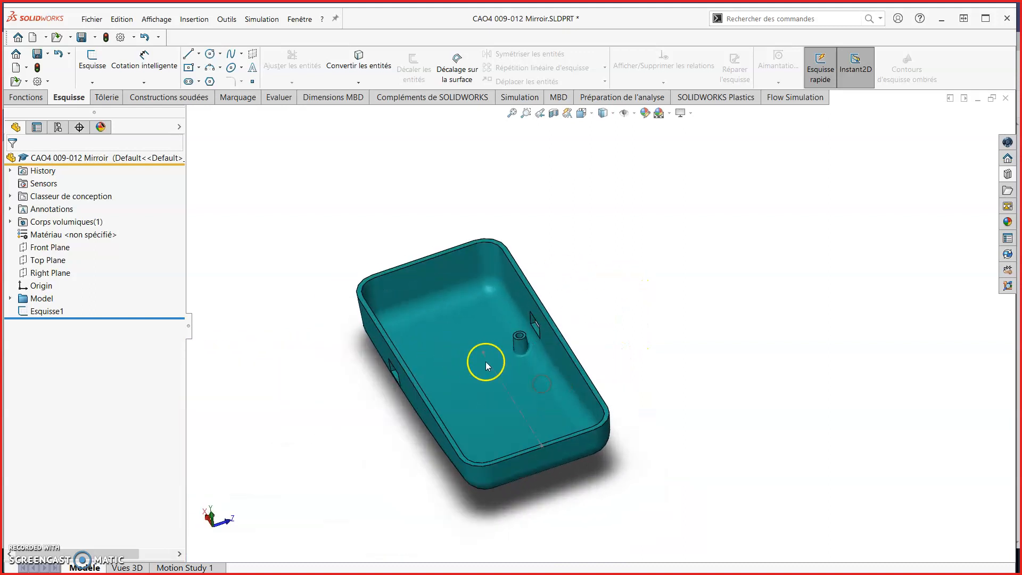
Create a Plastics study with the shell (Coque) analysis procedure, keeping the name Default Etude
click(692, 101)
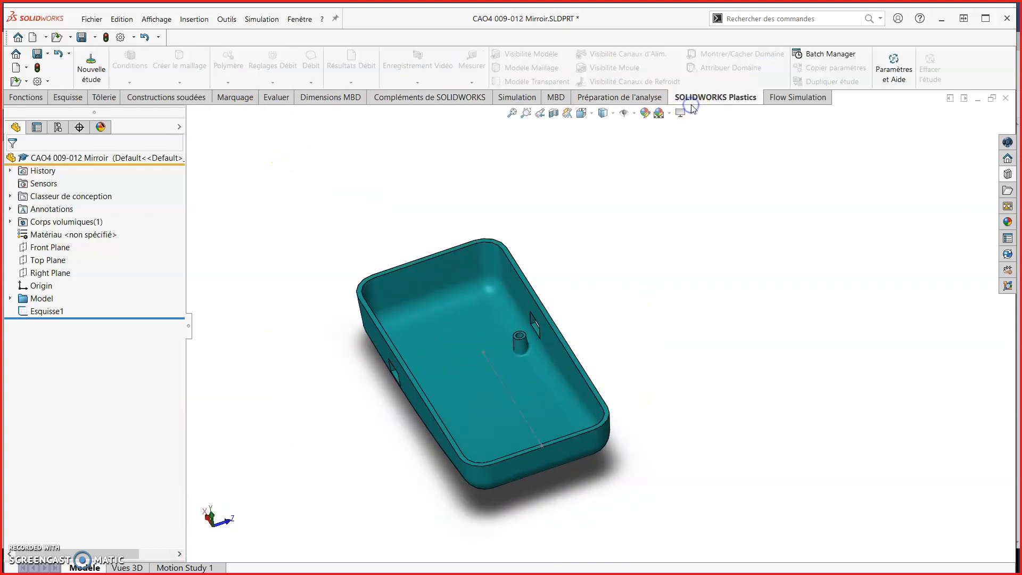
click(89, 74)
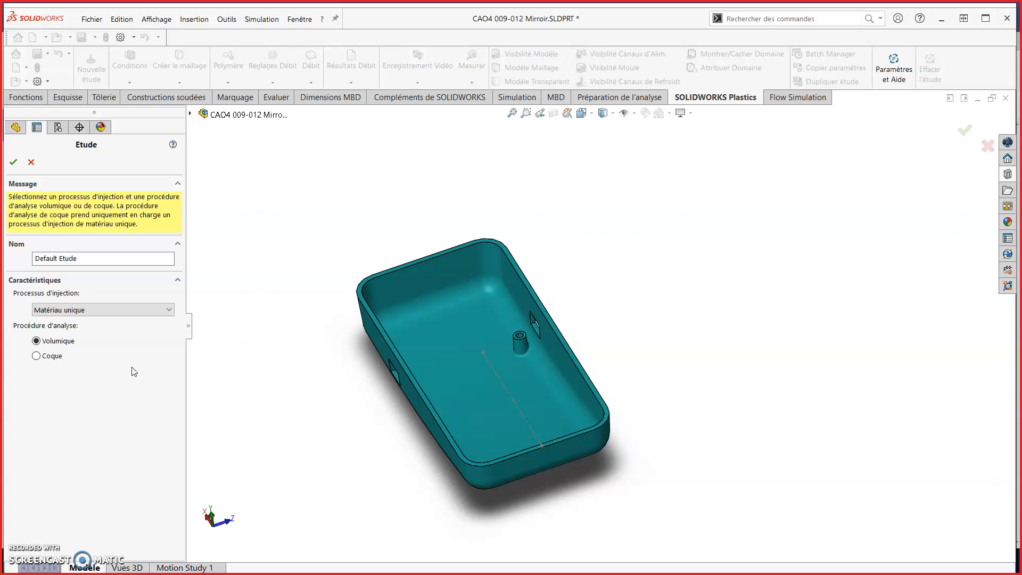
click(51, 355)
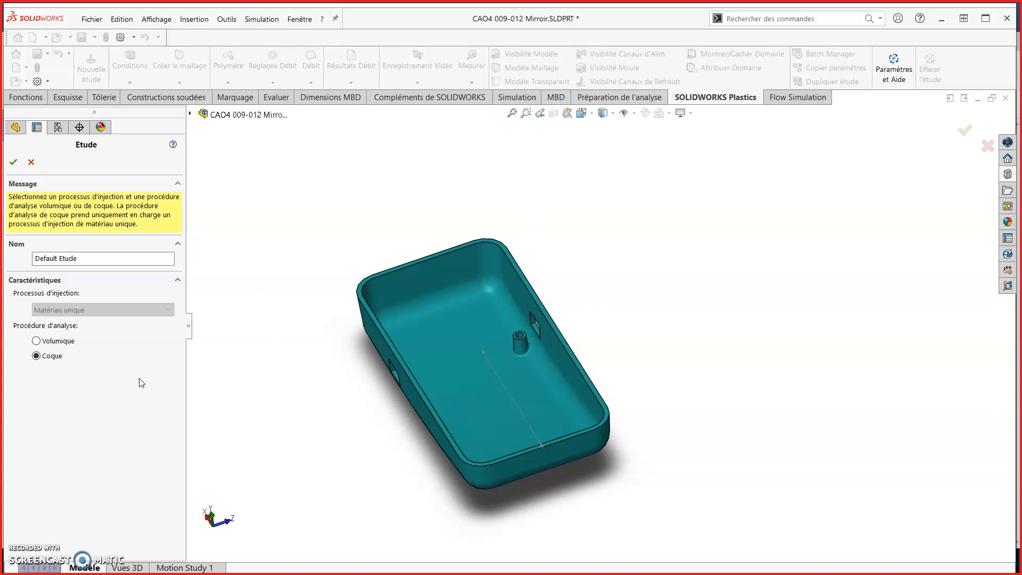
click(13, 162)
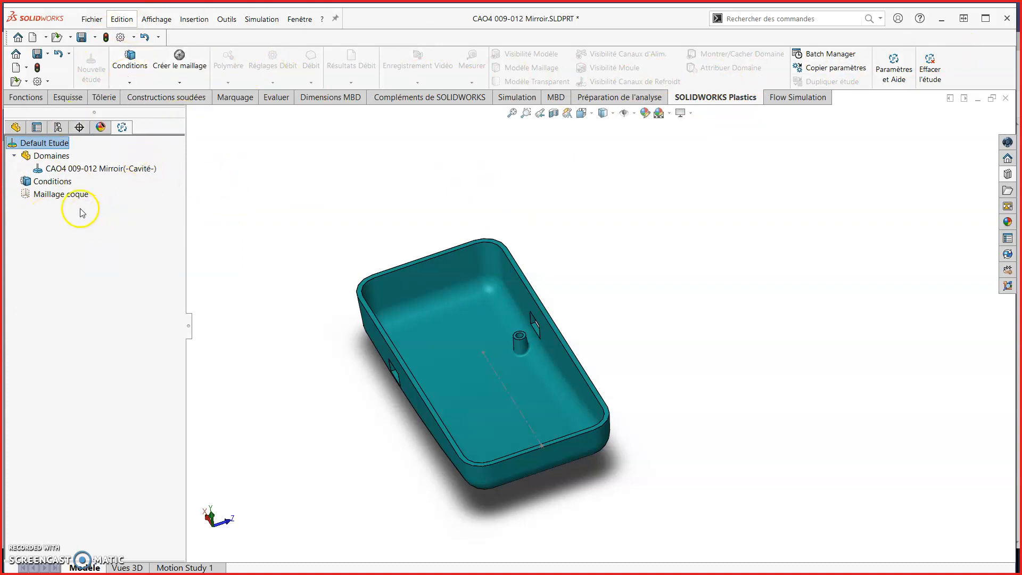
Examine the study's cavity domain on the model and its shell mesh (Maillage coque) entry
click(56, 169)
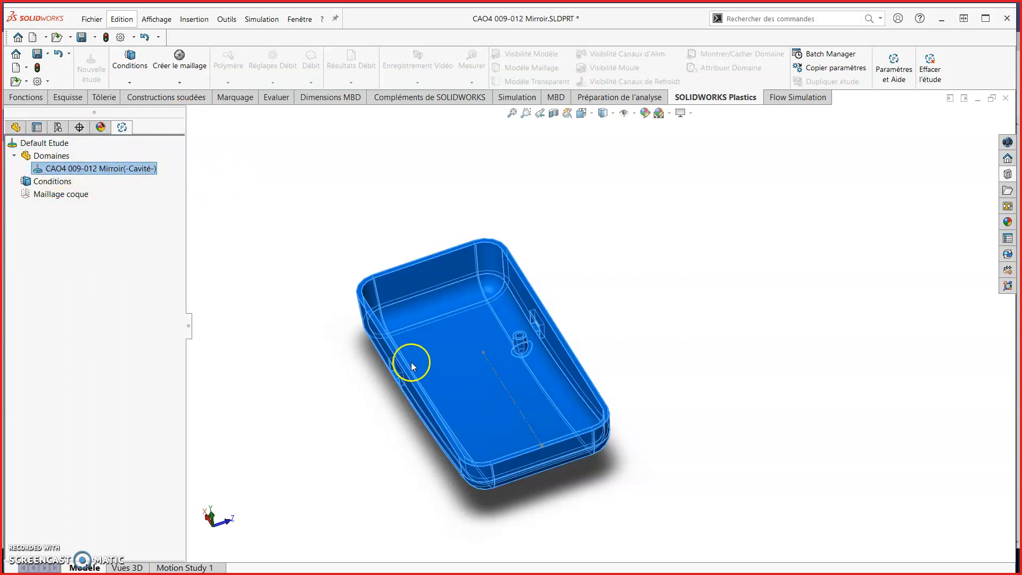
scroll(502, 446, down, 1)
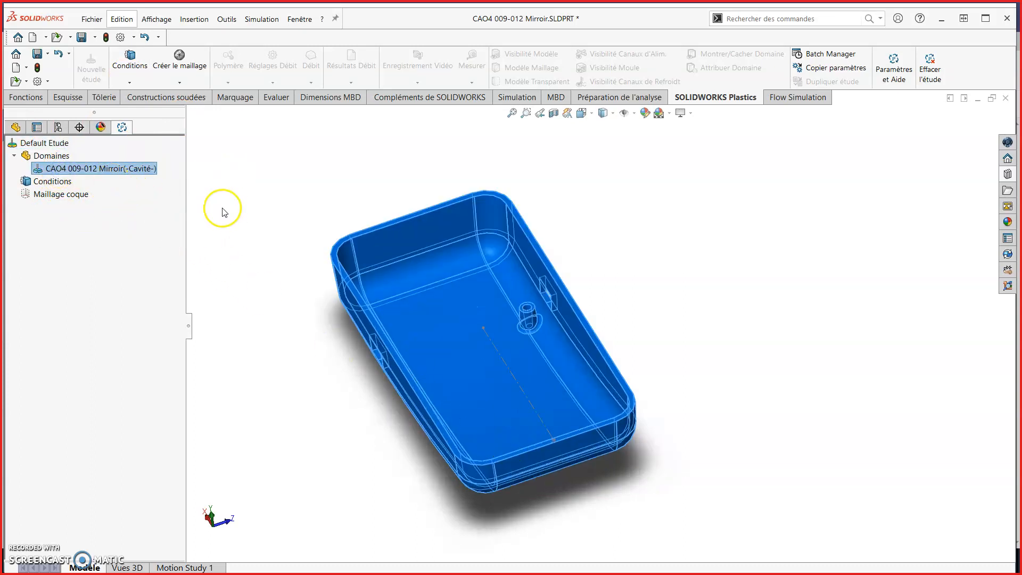
click(73, 195)
click(665, 252)
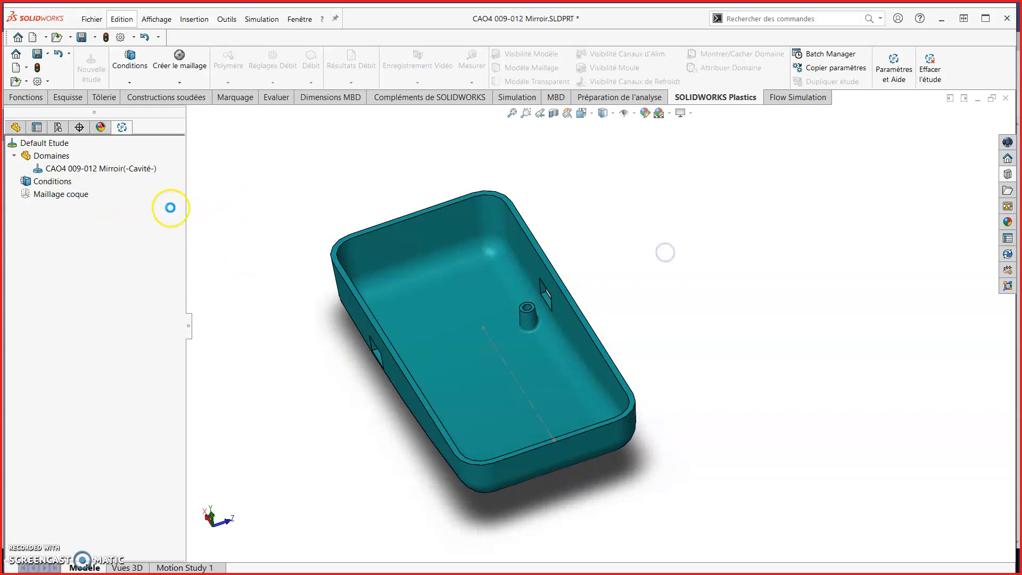
click(59, 195)
click(285, 189)
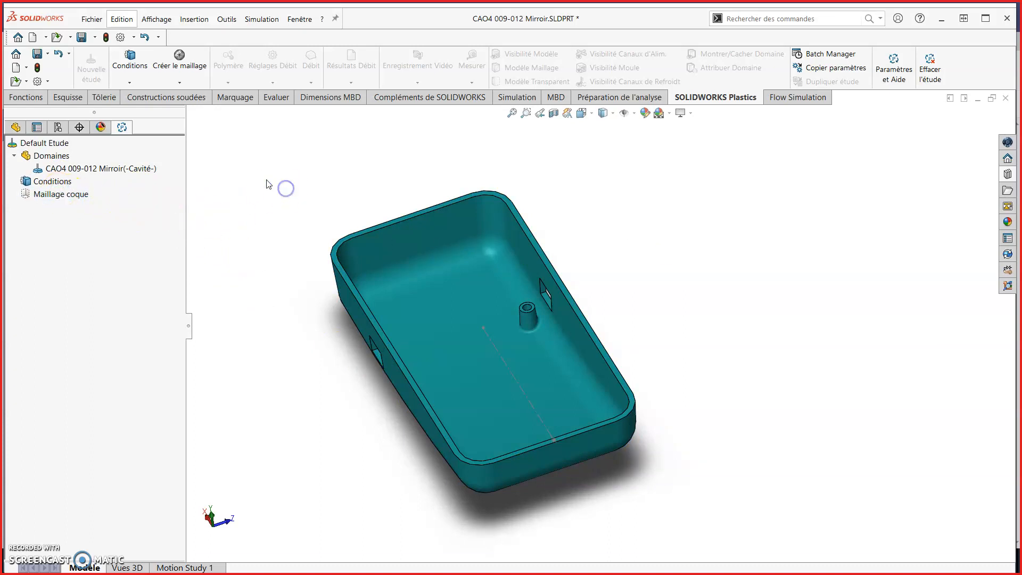
Add an injection point (Point d'injection) at the sketch point on the housing's rim, keeping the 0 to 100 volume (%) injection interval
click(129, 82)
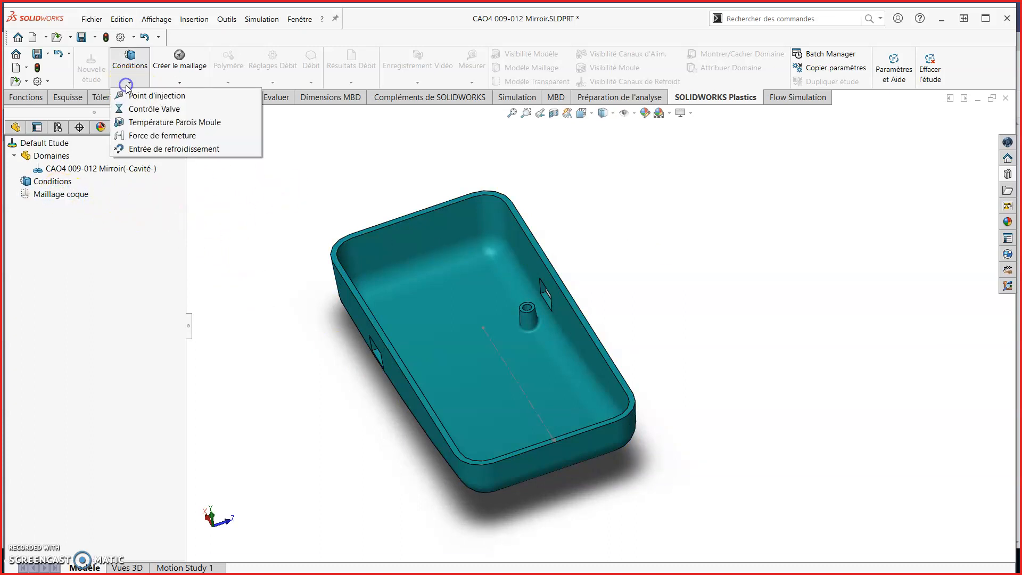
click(186, 97)
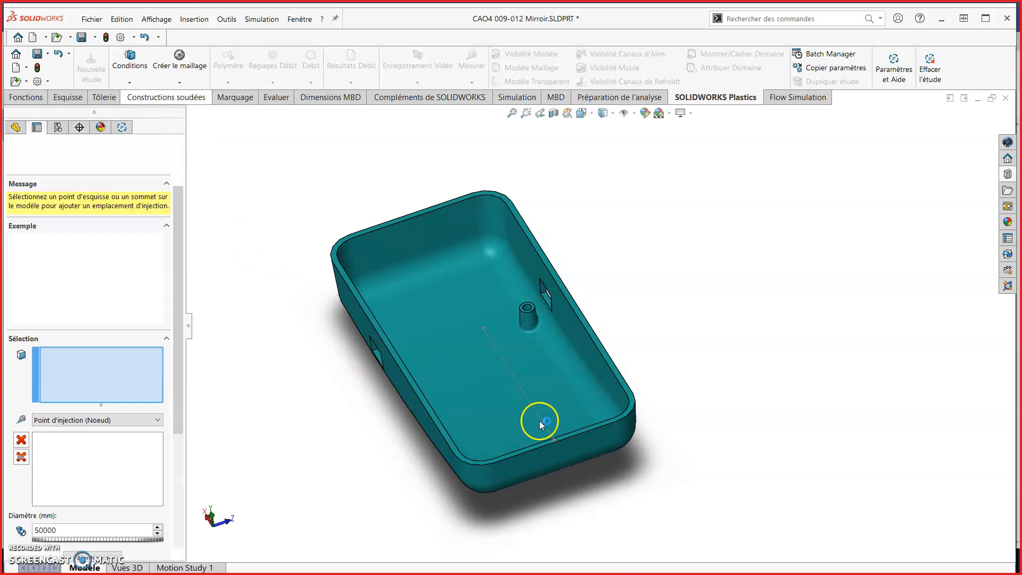
scroll(570, 444, down, 3)
scroll(570, 439, down, 4)
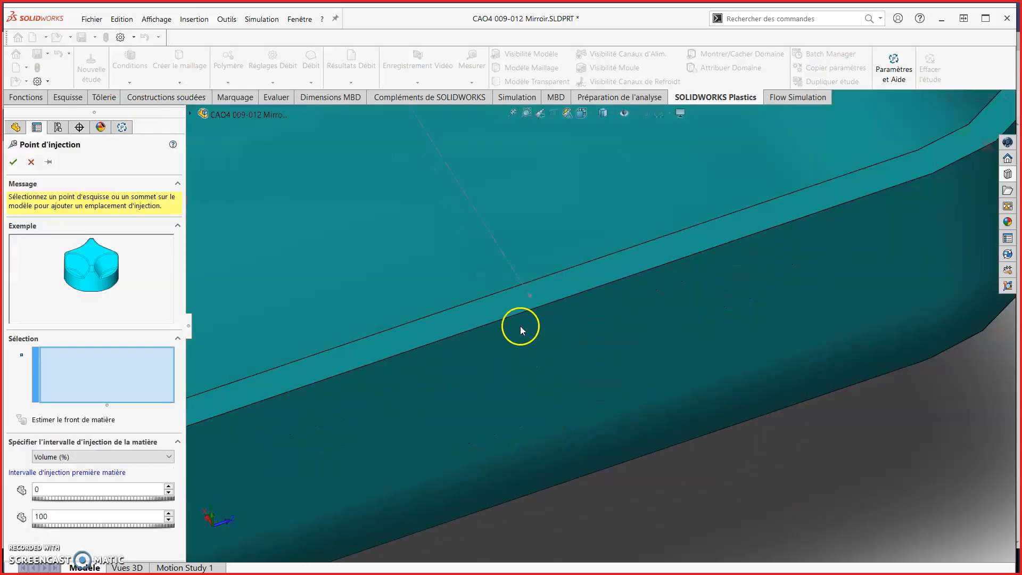
click(529, 297)
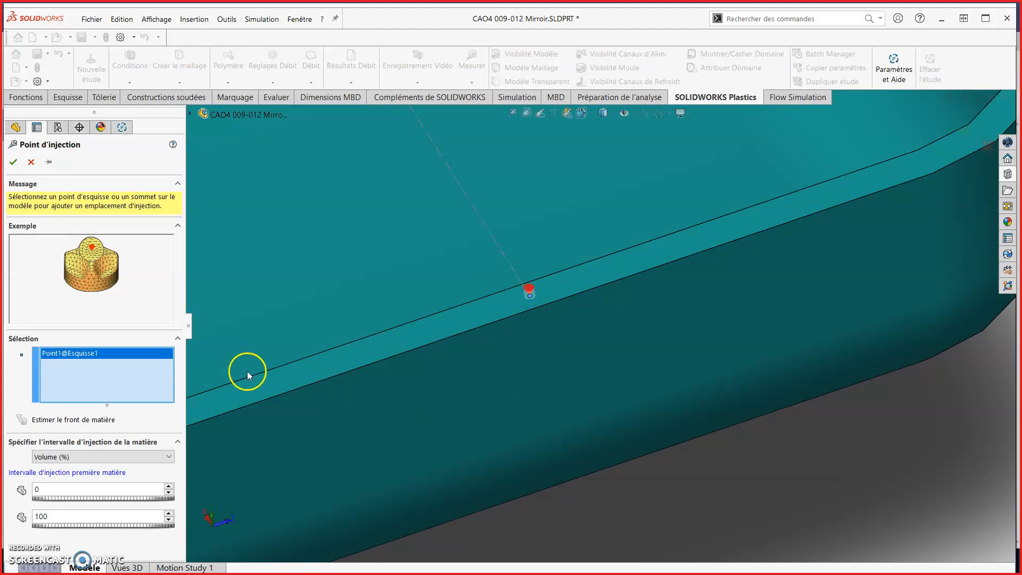
middle_drag(521, 391, 552, 390)
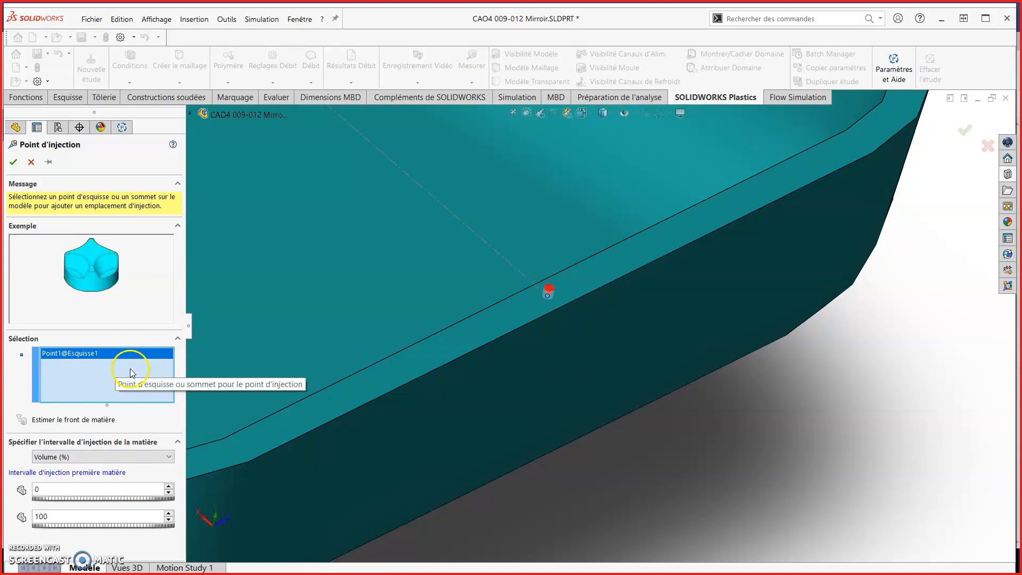
click(14, 161)
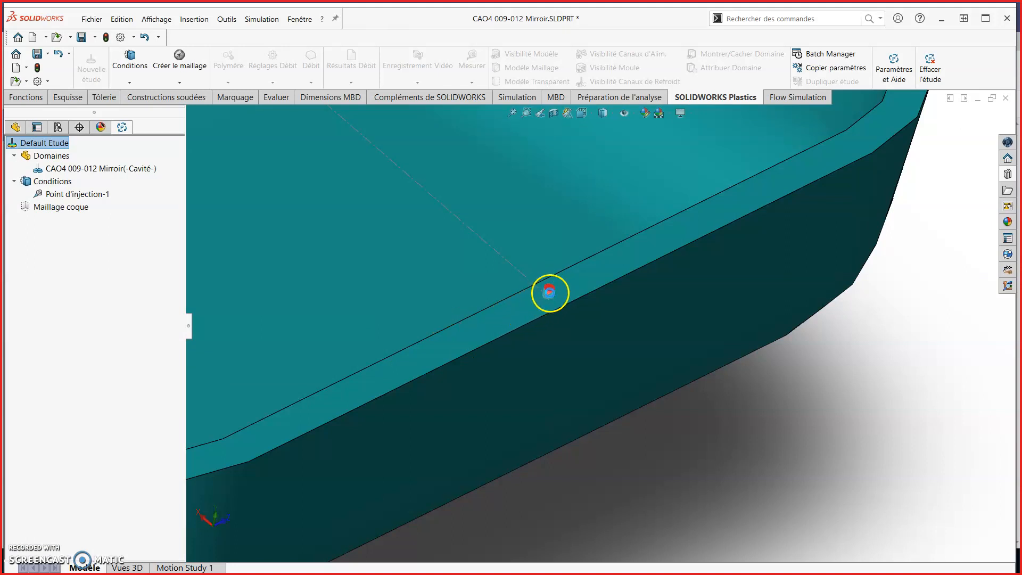
Start a shell mesh (Maillage Coque) for the cavity and set the surface mesh to the coarsest level (Grossier)
click(182, 86)
click(190, 94)
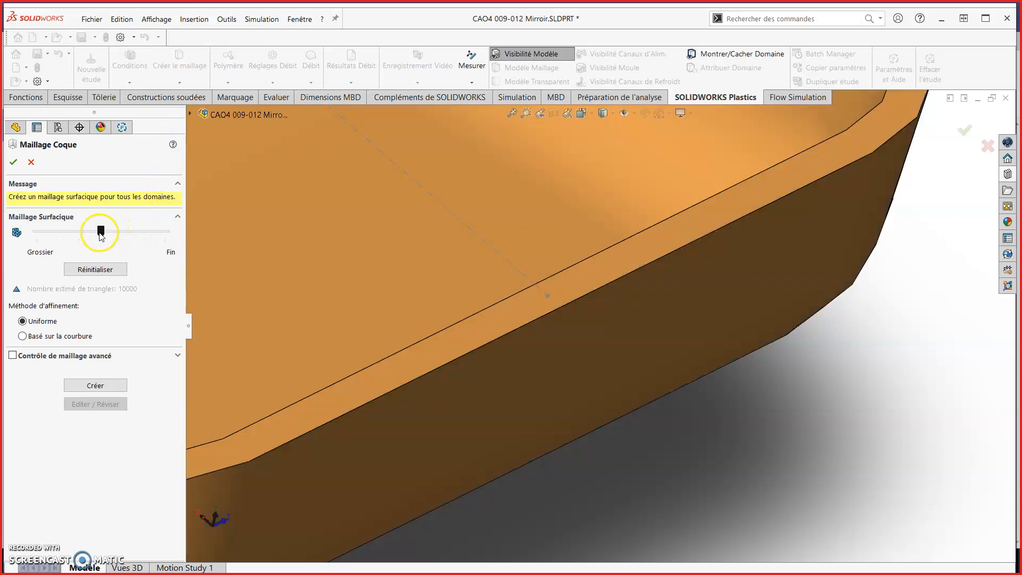
drag(100, 232, 22, 233)
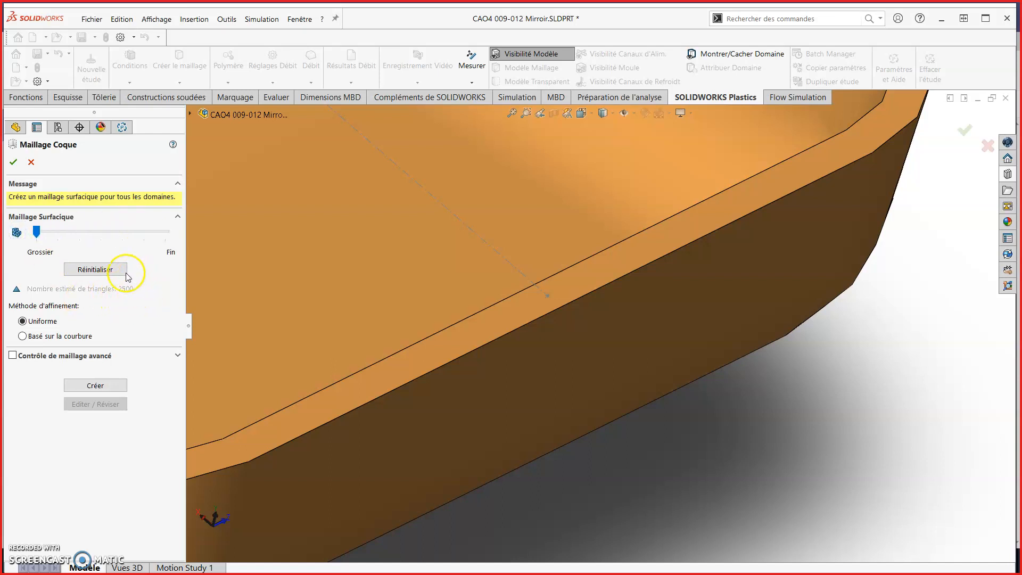
drag(36, 232, 177, 260)
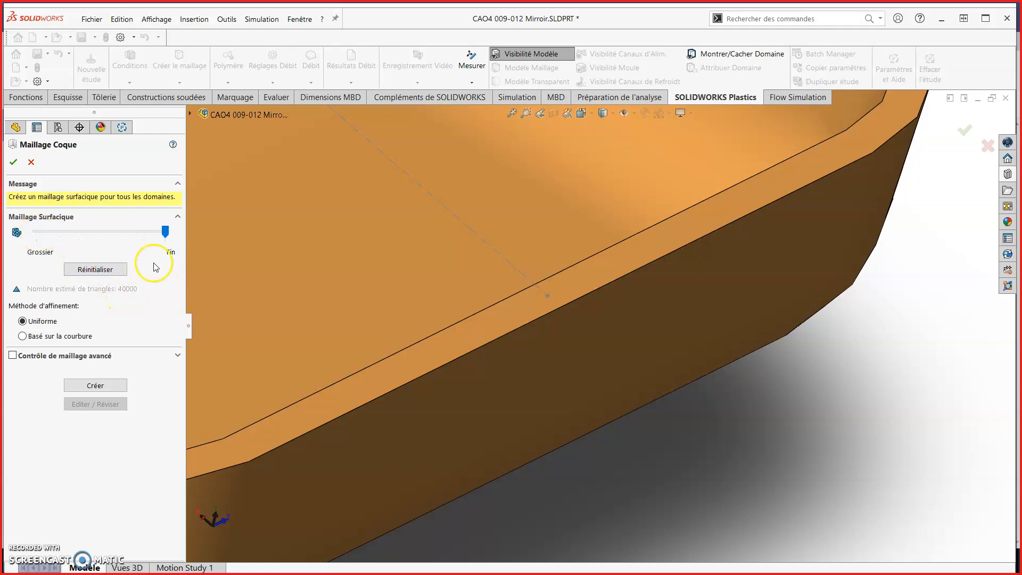
drag(165, 232, 36, 235)
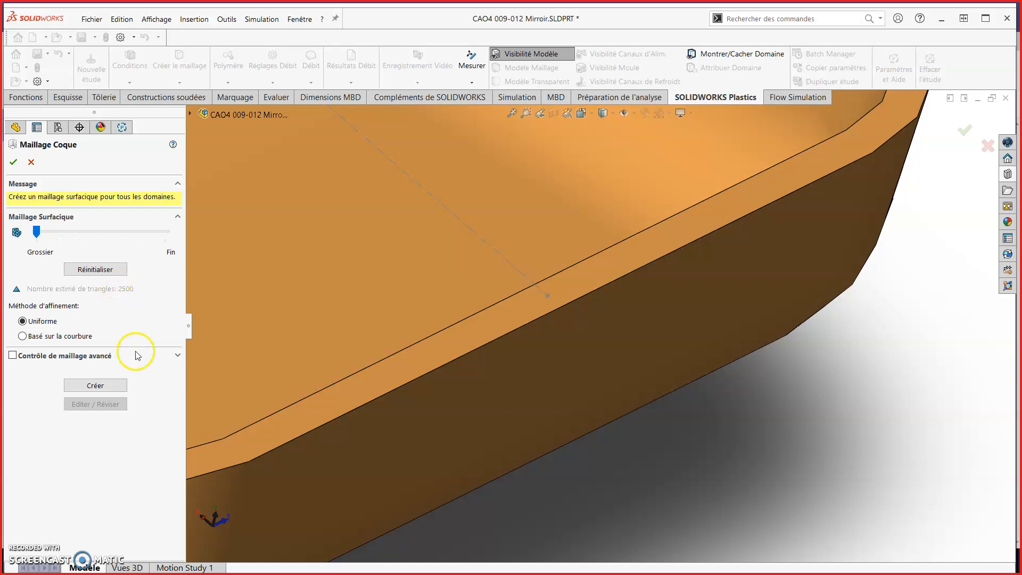
click(93, 356)
drag(180, 356, 172, 382)
scroll(440, 256, up, 2)
scroll(440, 255, up, 5)
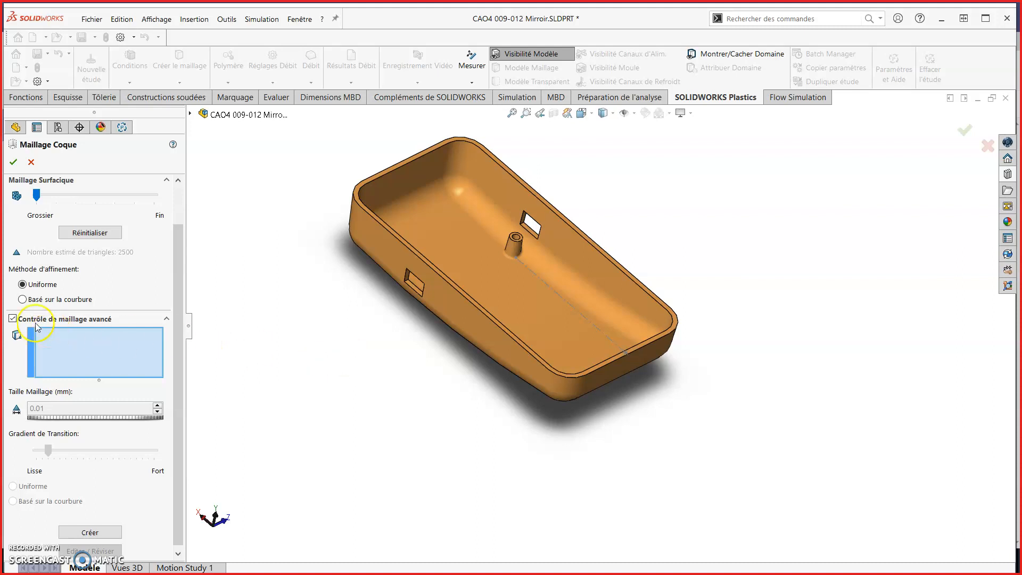
click(11, 317)
Generate the coarse shell mesh with uniform refinement and inspect its triangles over the housing
click(36, 235)
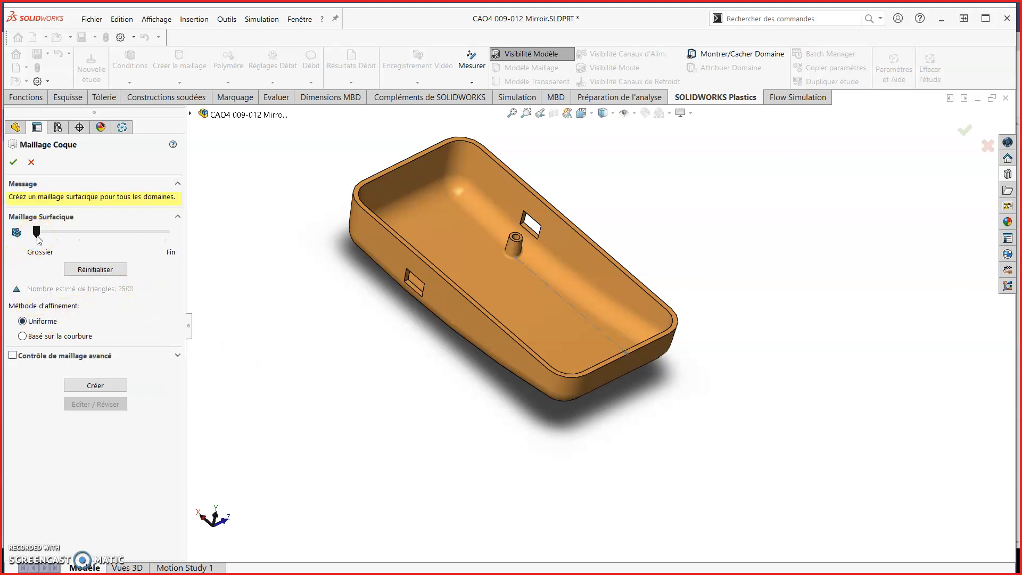
click(45, 245)
click(14, 162)
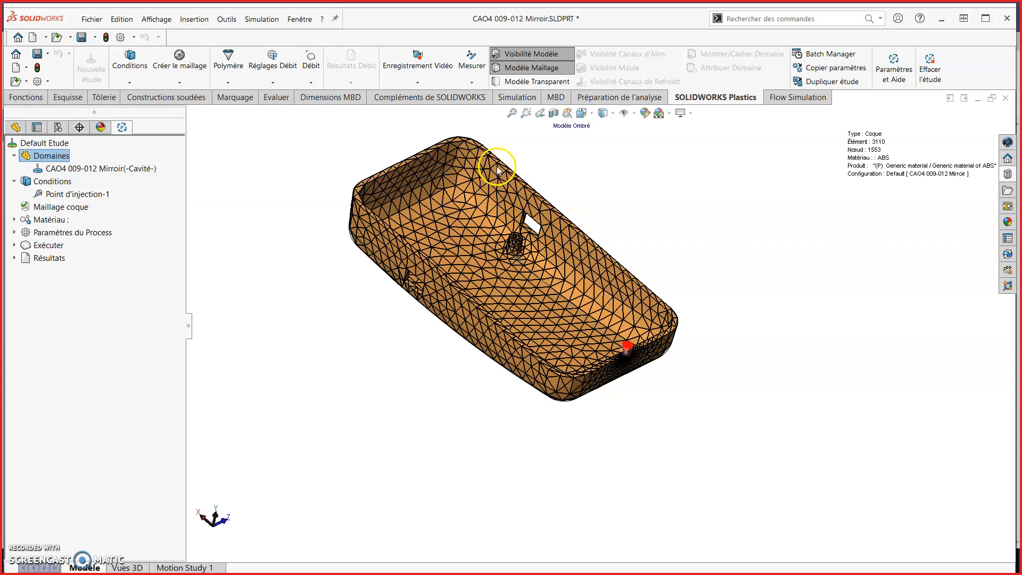
scroll(497, 181, down, 4)
middle_drag(537, 267, 520, 337)
scroll(551, 402, up, 3)
scroll(650, 468, down, 2)
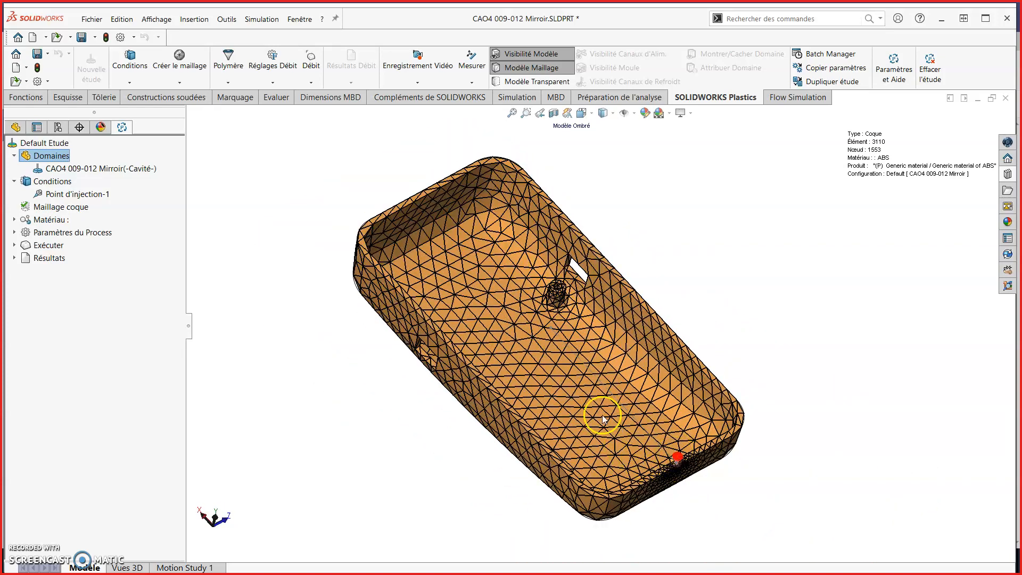
Open the polymer library for the cavity, enlarge its window and switch to the default material database (Base de données par défaut)
click(228, 82)
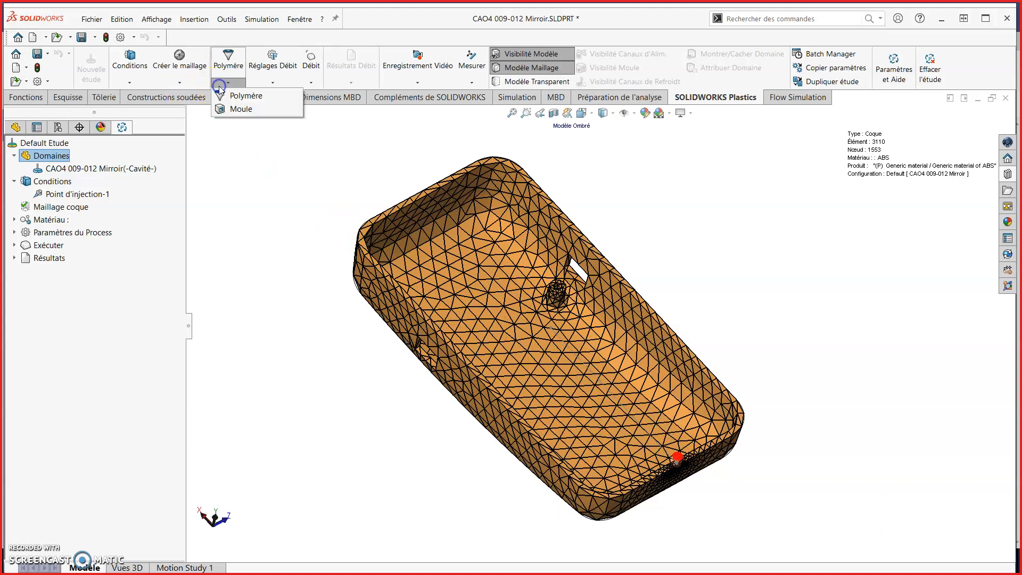
click(262, 99)
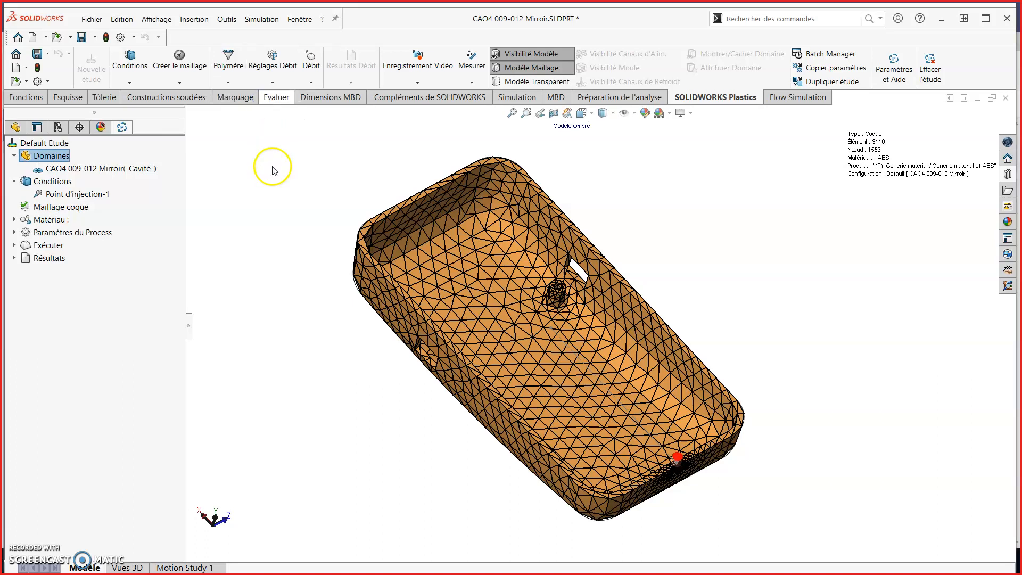
click(611, 264)
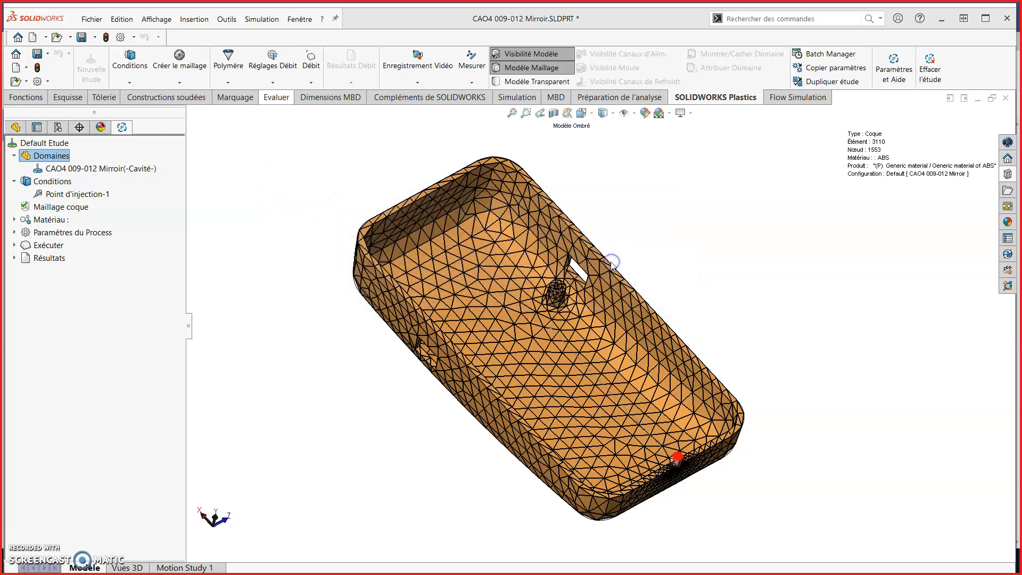
click(607, 262)
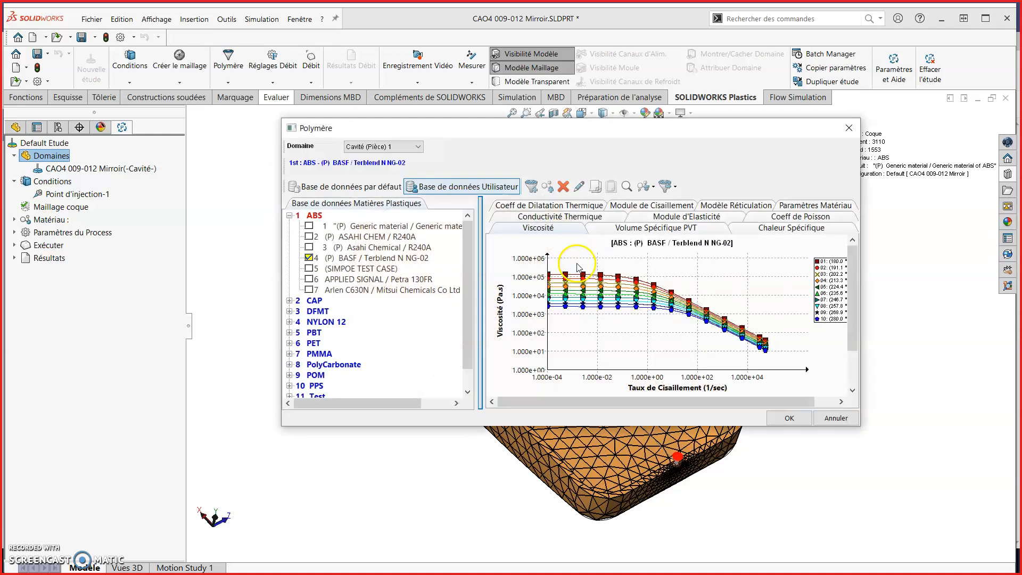
drag(639, 125, 508, 74)
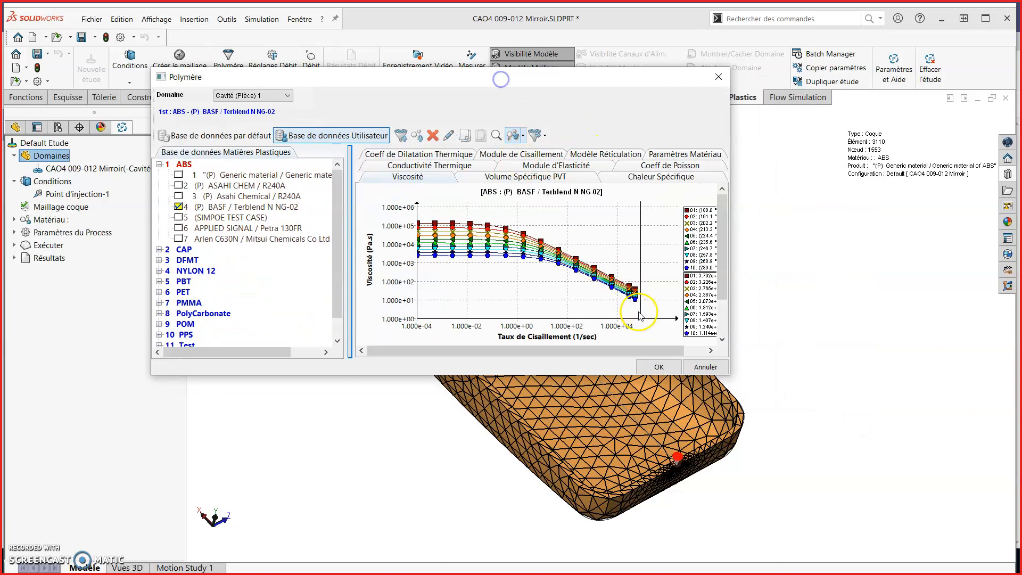
drag(728, 374, 878, 512)
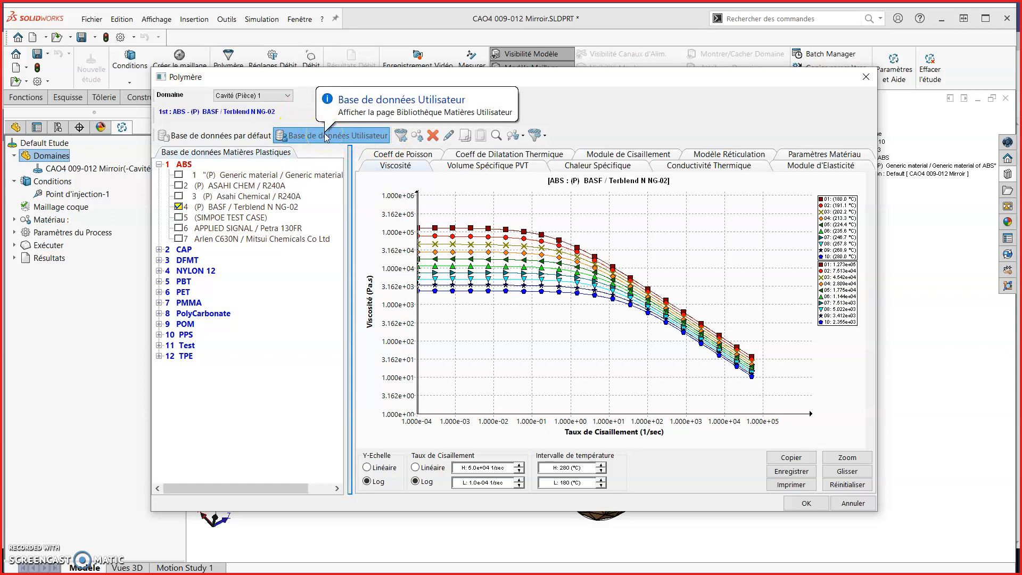
click(249, 138)
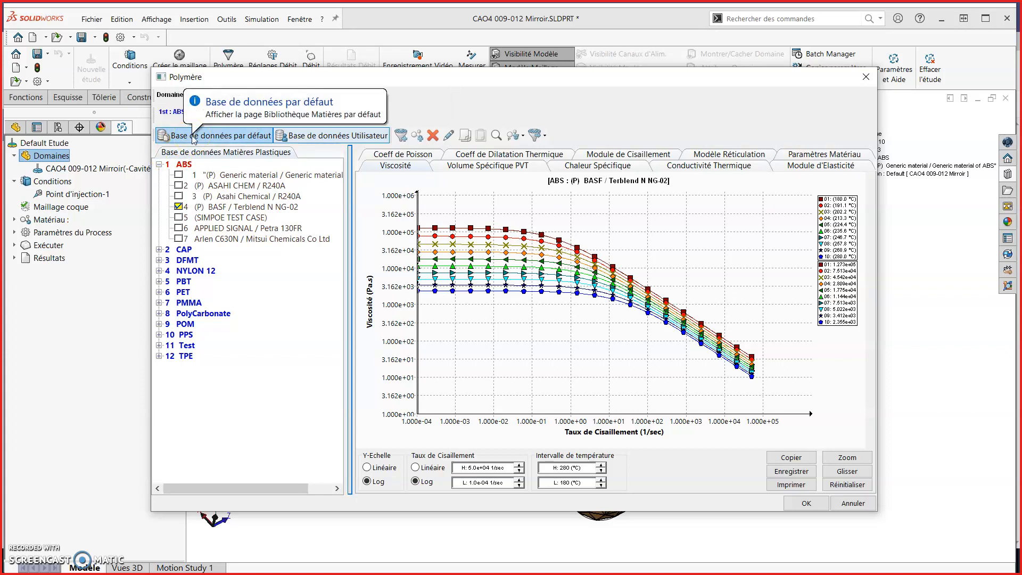
click(234, 138)
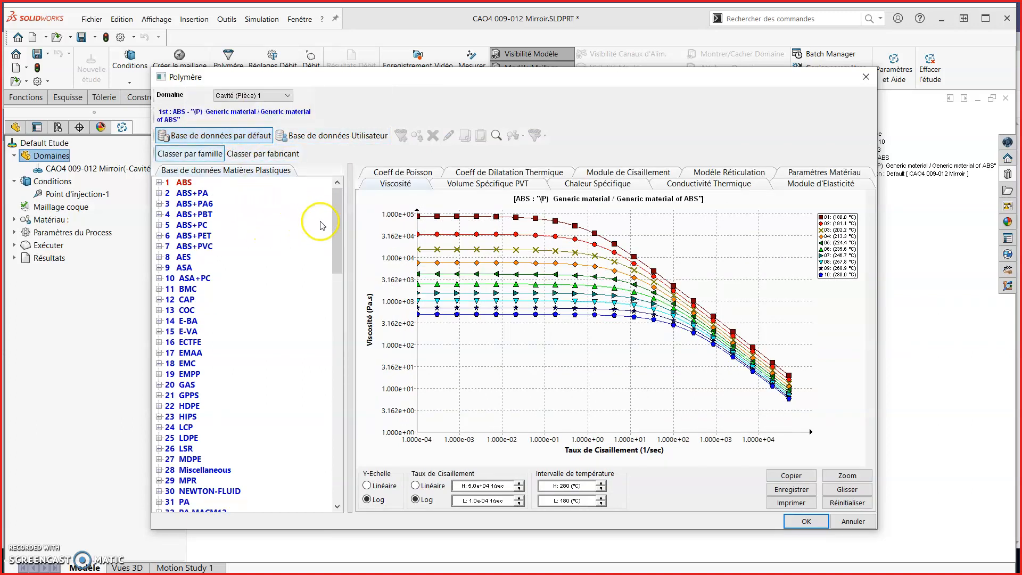
Browse the HDPE family and choose its generic material, "Generic material of HDPE", for the cavity
drag(337, 210, 337, 234)
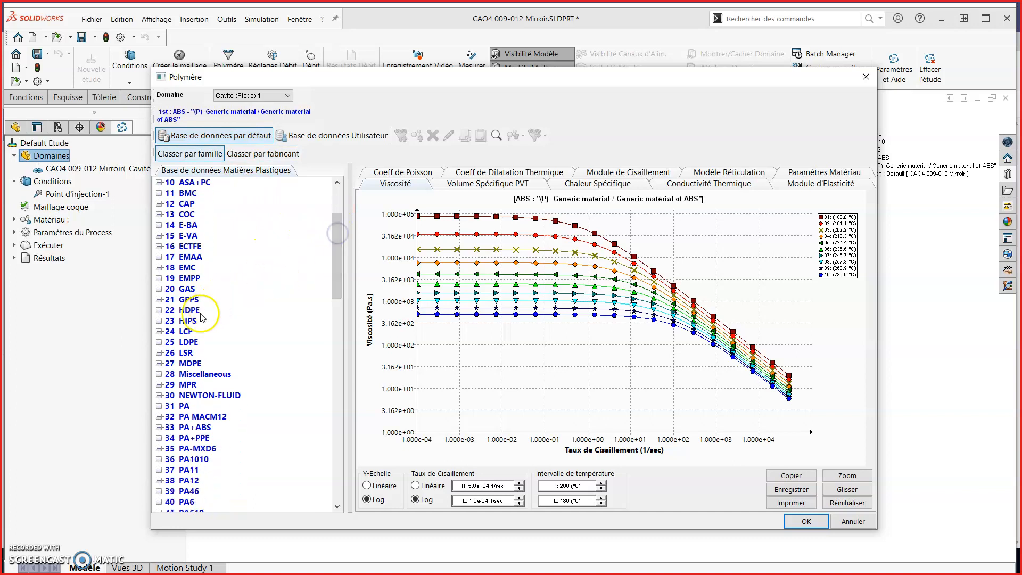
click(159, 310)
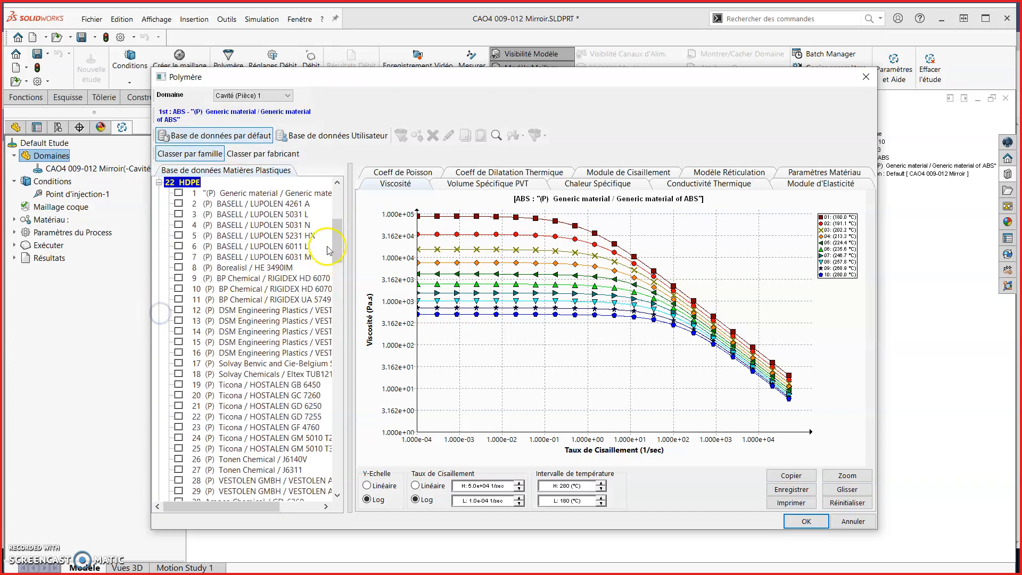
drag(340, 250, 340, 296)
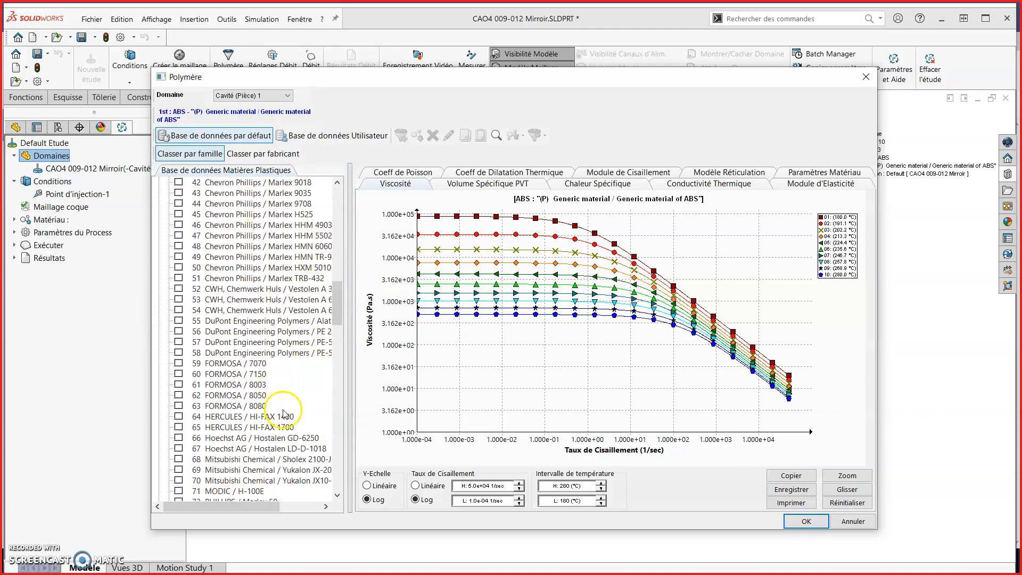
drag(341, 311, 332, 245)
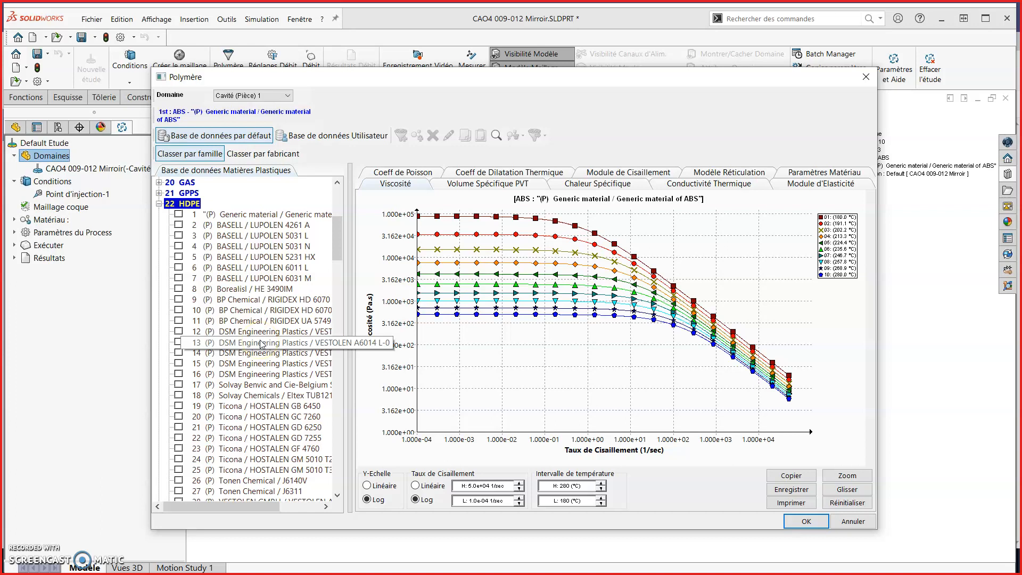
click(179, 214)
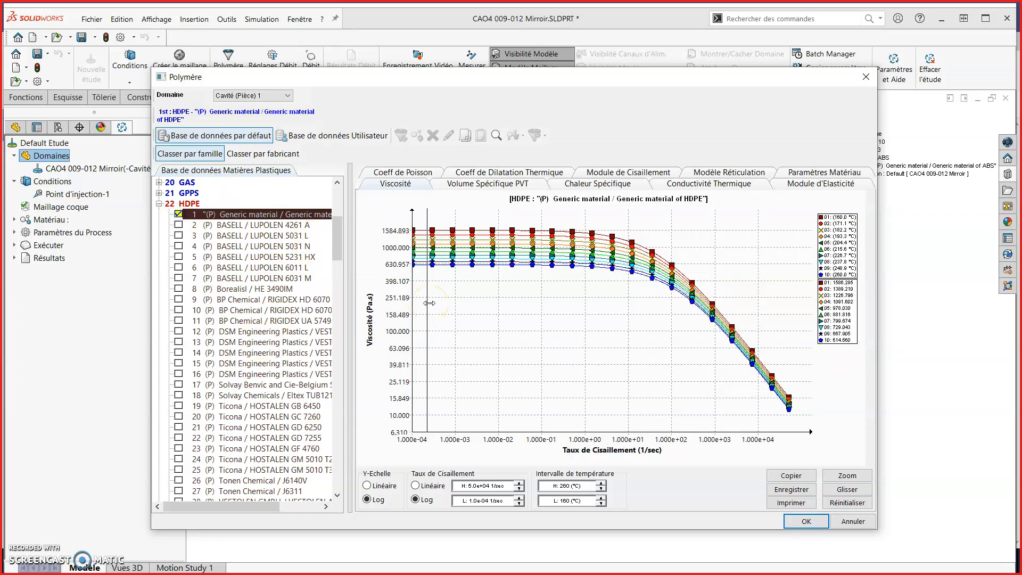
Review the generic HDPE's PVT, specific heat, conductivity and elasticity curves and its material parameters, and confirm it as the cavity polymer
click(490, 184)
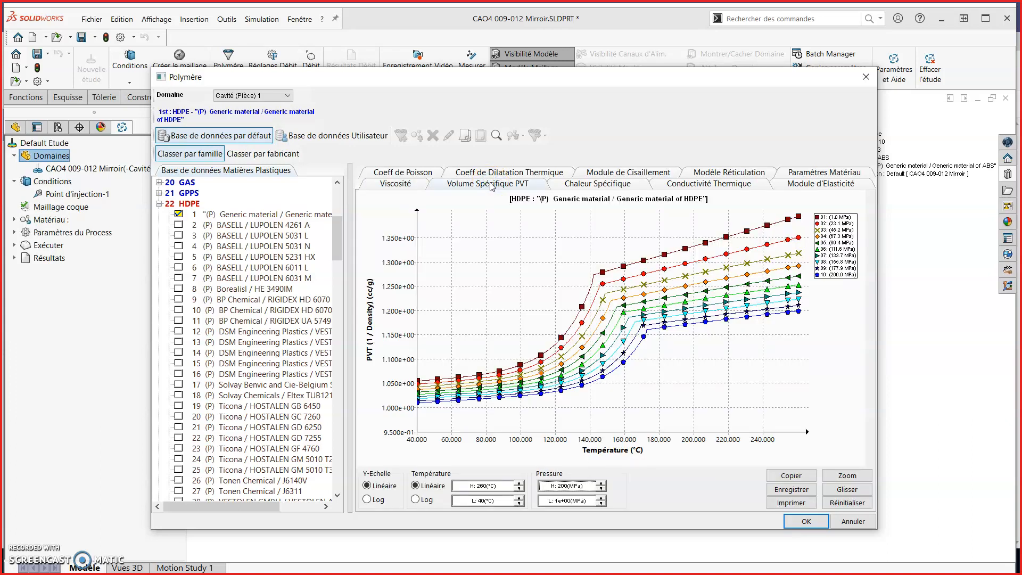
click(583, 189)
click(736, 187)
click(797, 186)
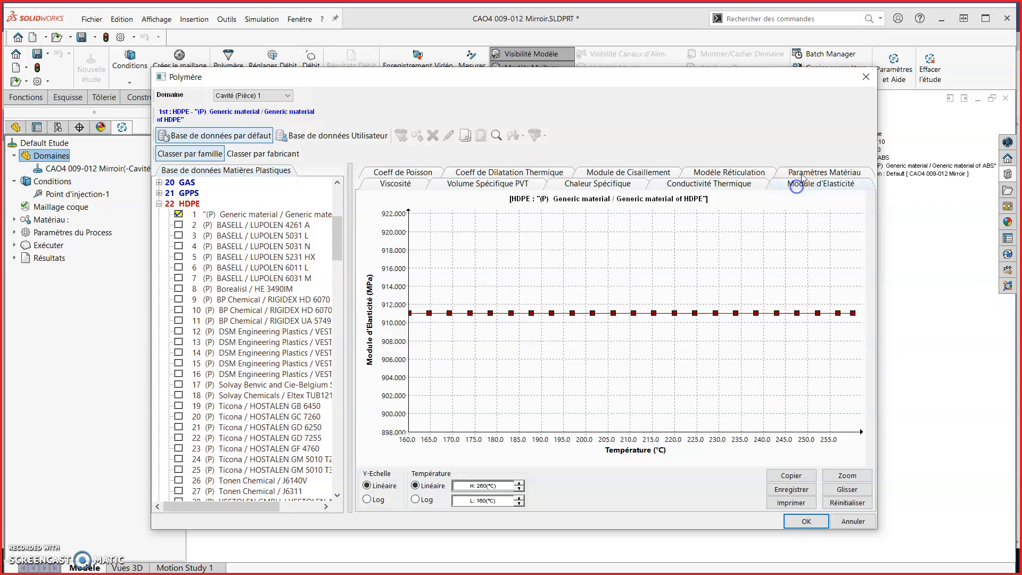
click(803, 171)
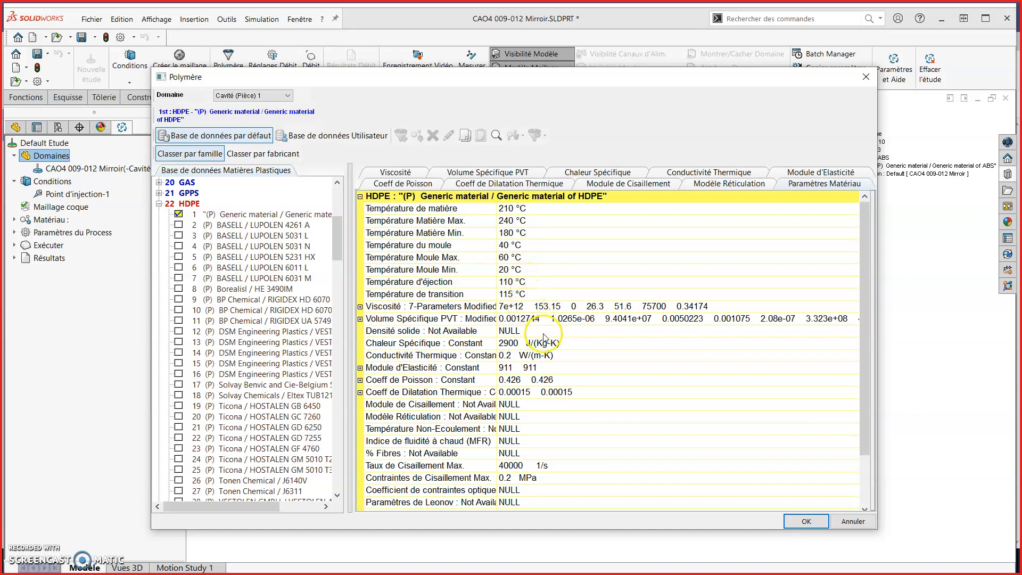
scroll(527, 341, down, 2)
scroll(541, 411, up, 2)
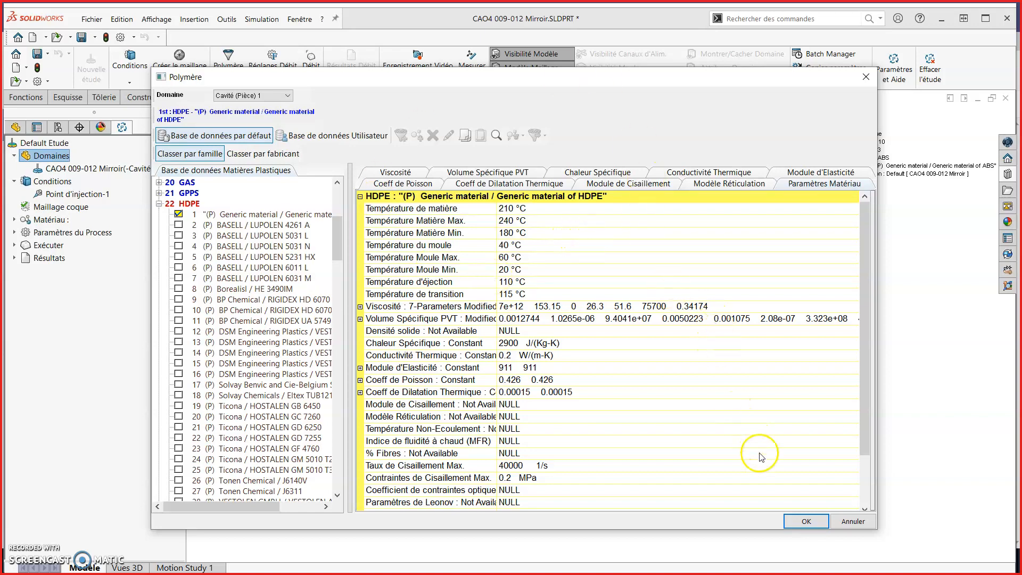
click(803, 522)
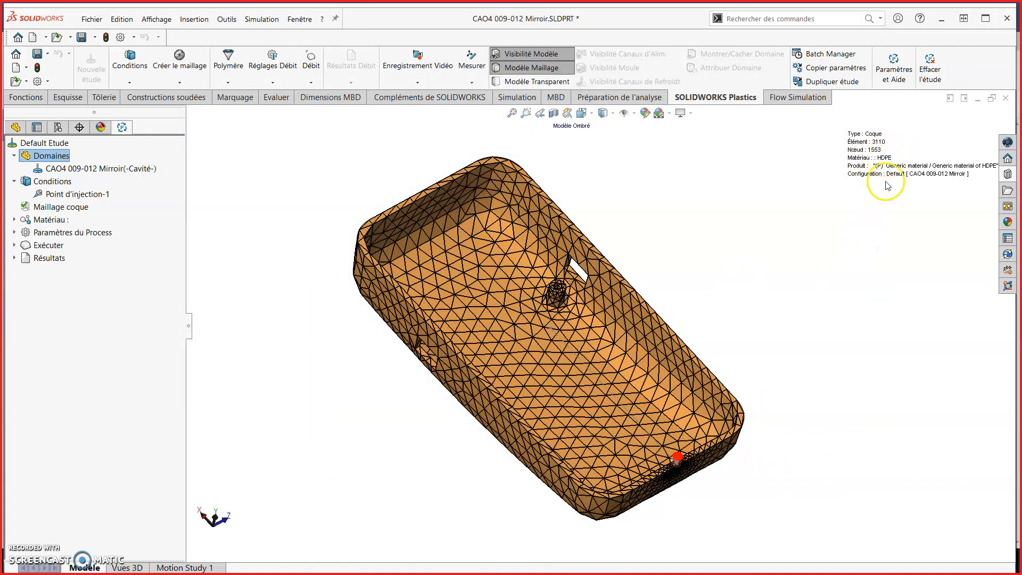
Browse the steels in the default mould material database and confirm Steel - 420SS as the mould material
click(228, 83)
click(243, 109)
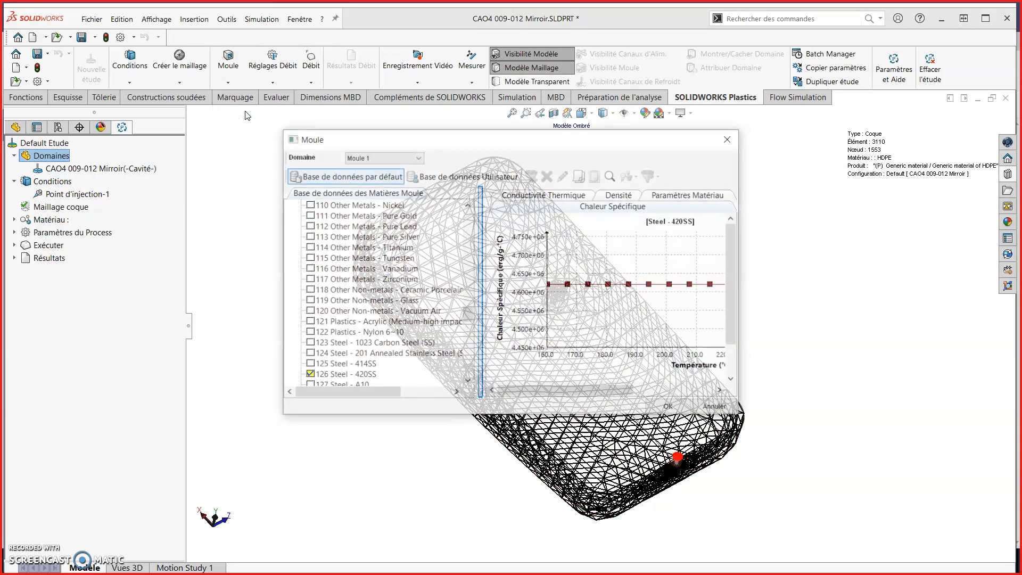
scroll(458, 311, down, 2)
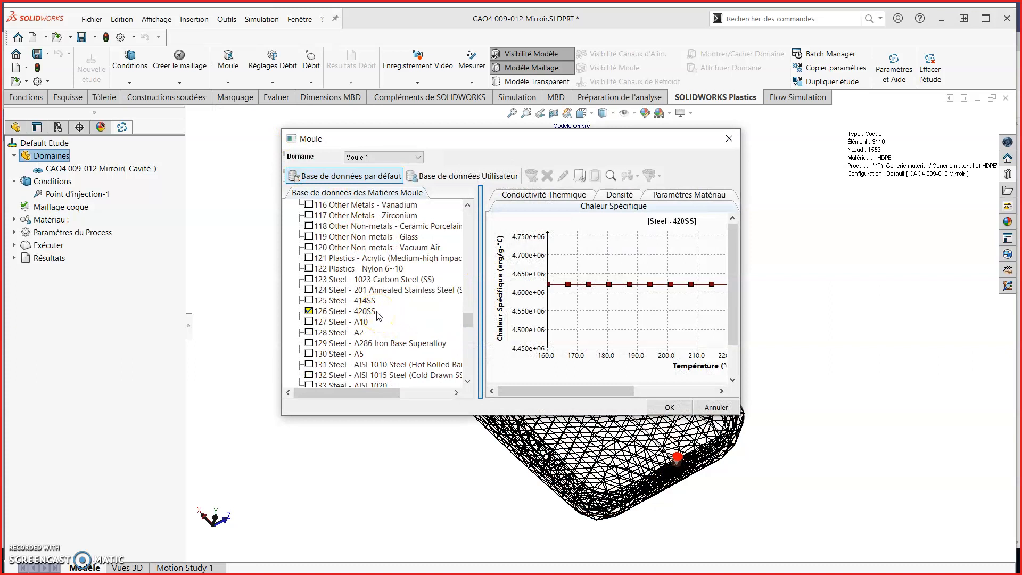
click(403, 313)
scroll(405, 314, down, 1)
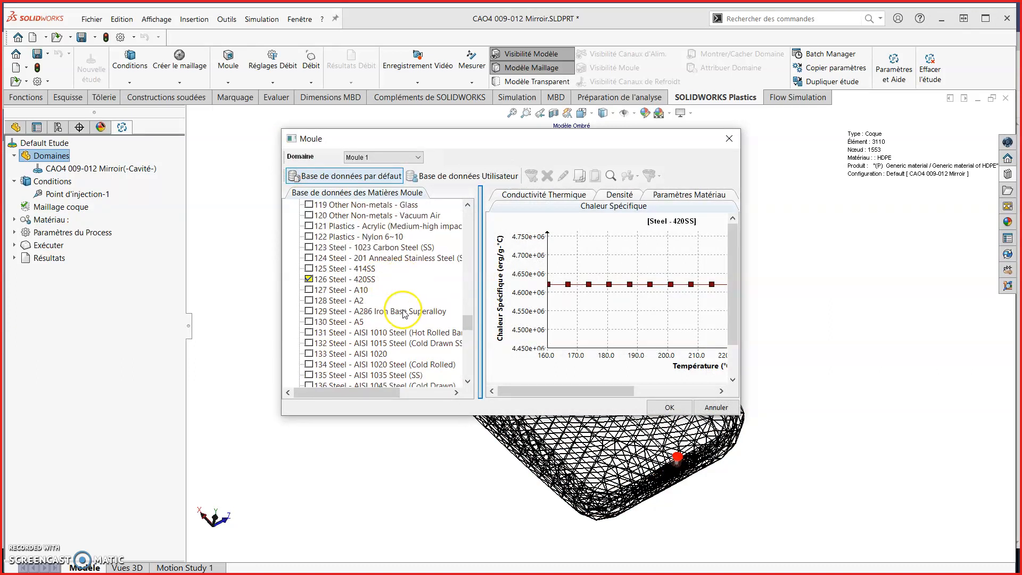
scroll(404, 314, down, 2)
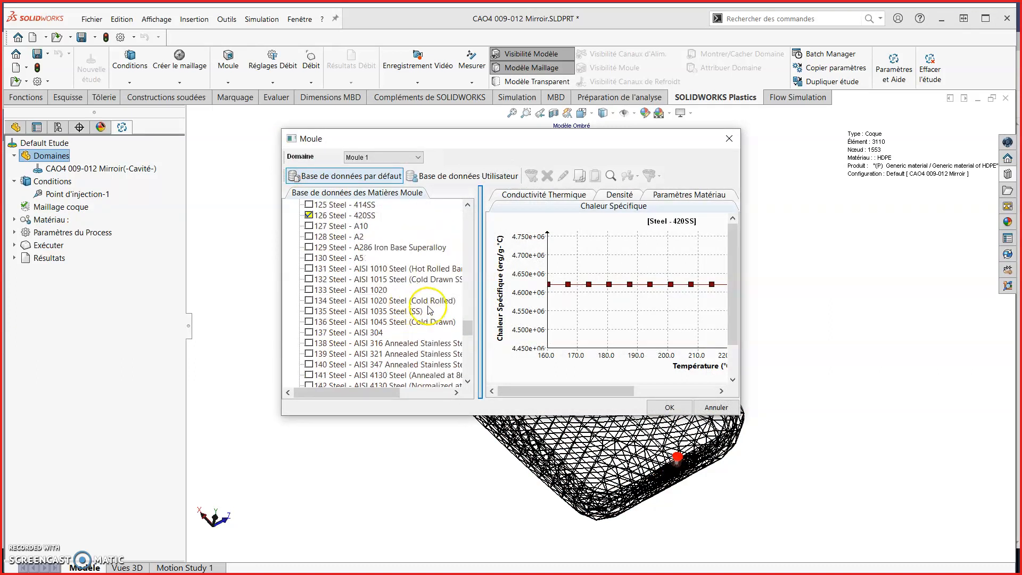
click(399, 289)
scroll(399, 289, up, 3)
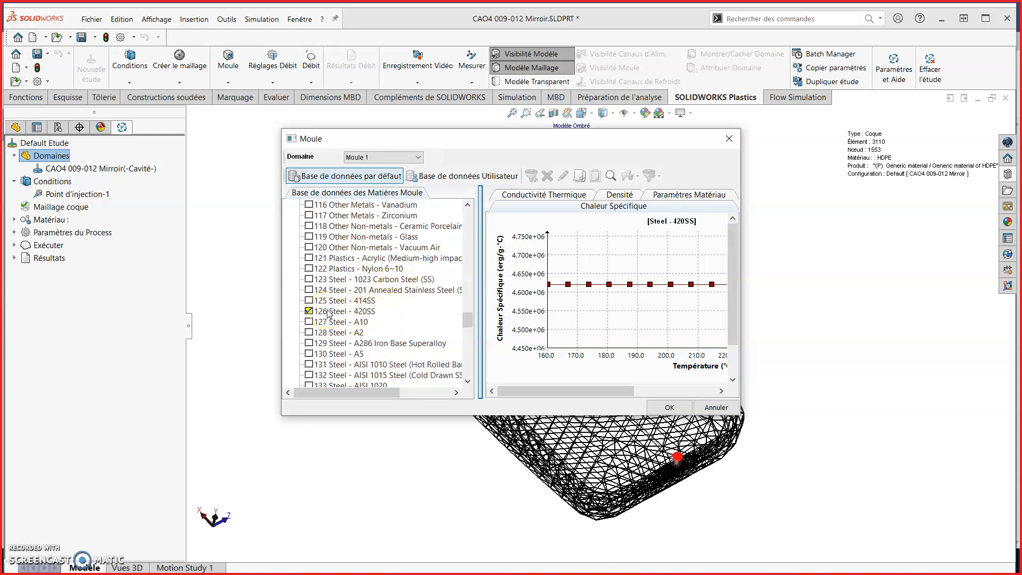
click(670, 407)
mouse_move(679, 338)
middle_down()
mouse_move(650, 282)
mouse_move(687, 310)
middle_up()
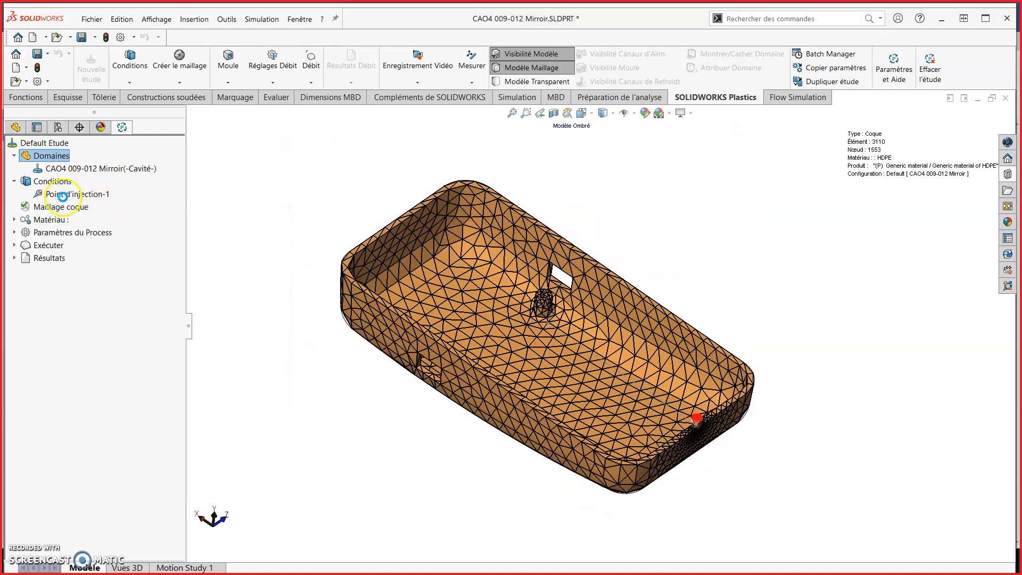
Open the flow settings (Réglages Débit) and toggle the filling time between manual and automatic, ending on automatic
click(15, 220)
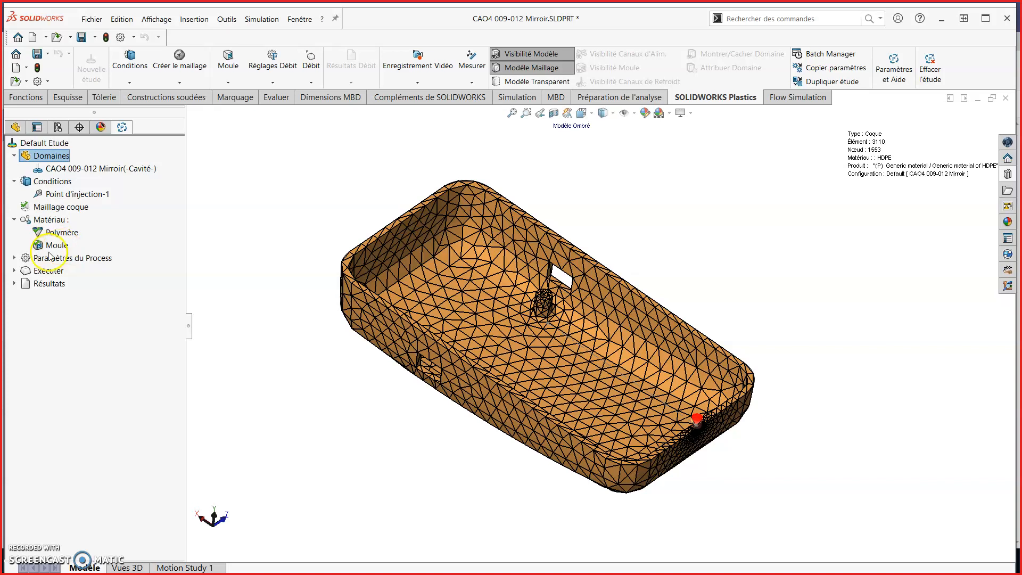
click(14, 258)
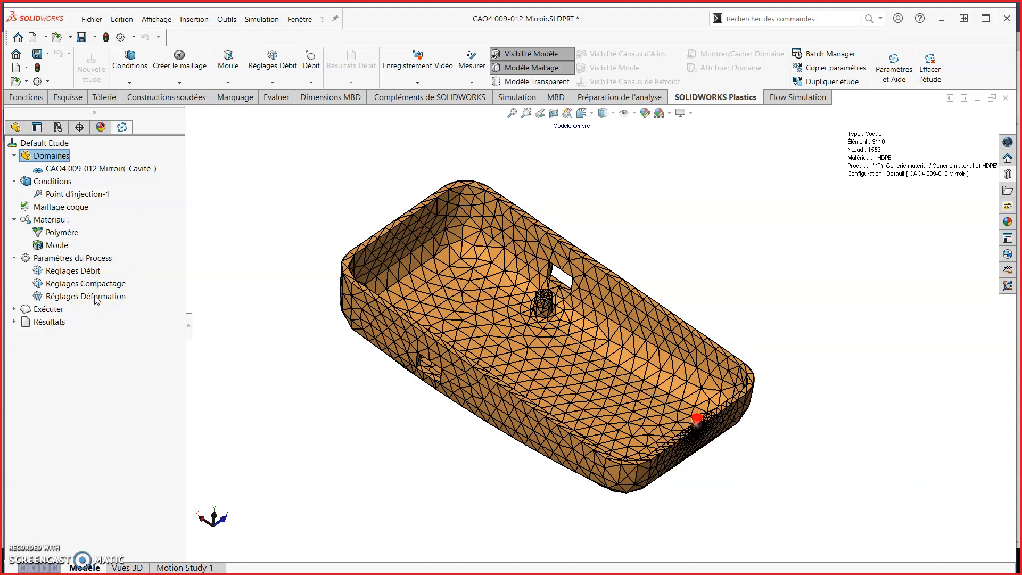
right_click(72, 270)
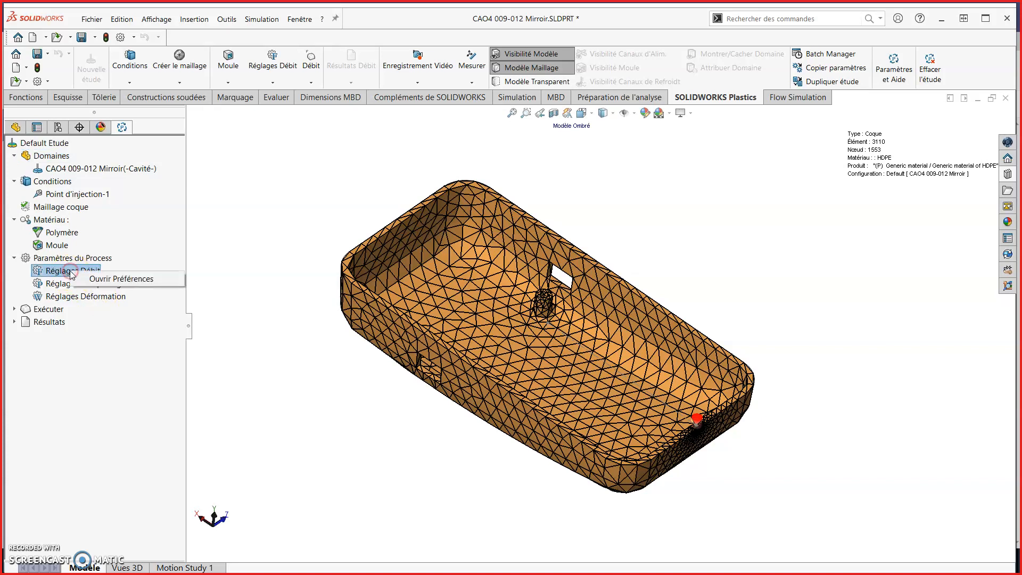
click(115, 280)
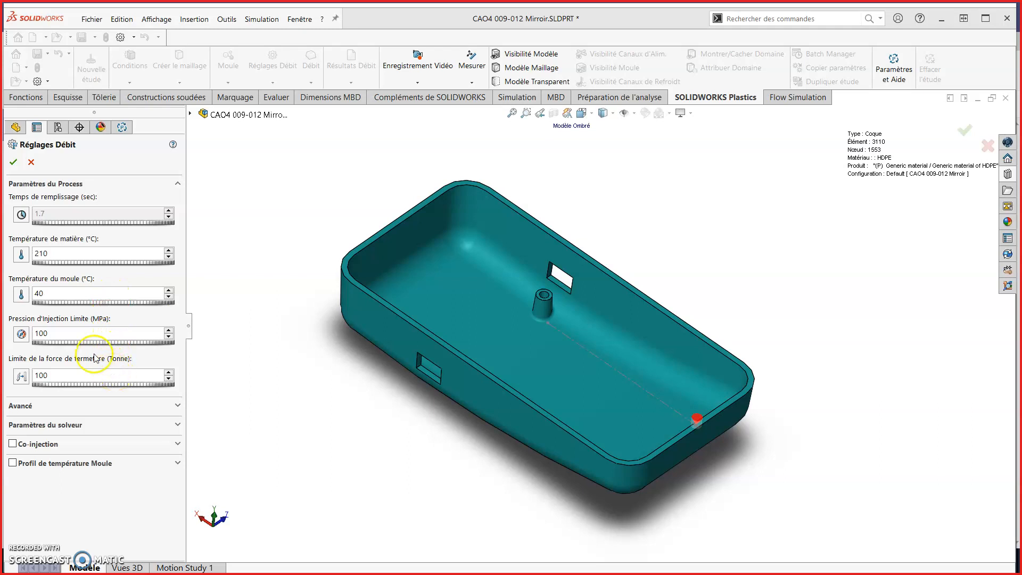
click(21, 215)
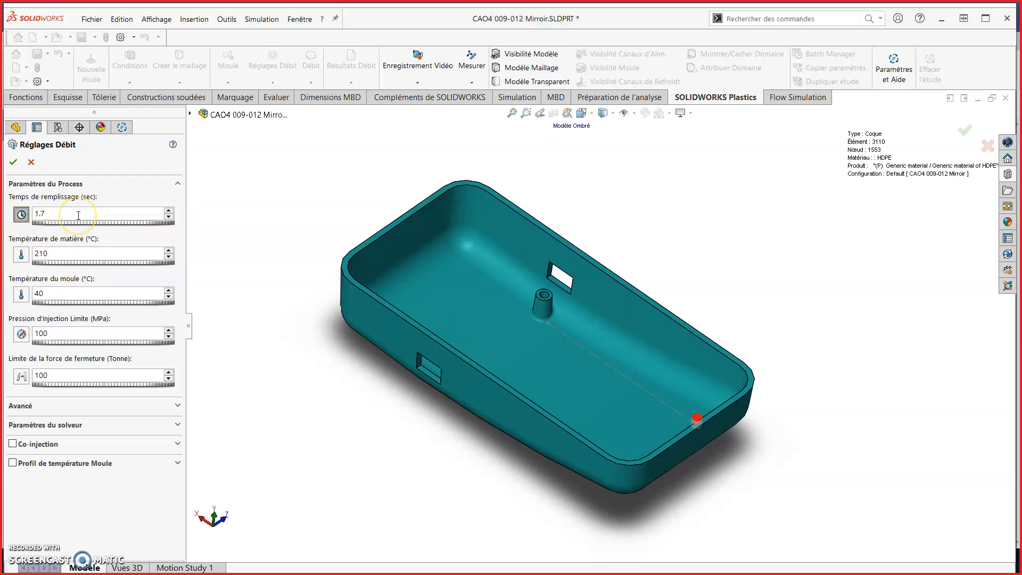
click(21, 214)
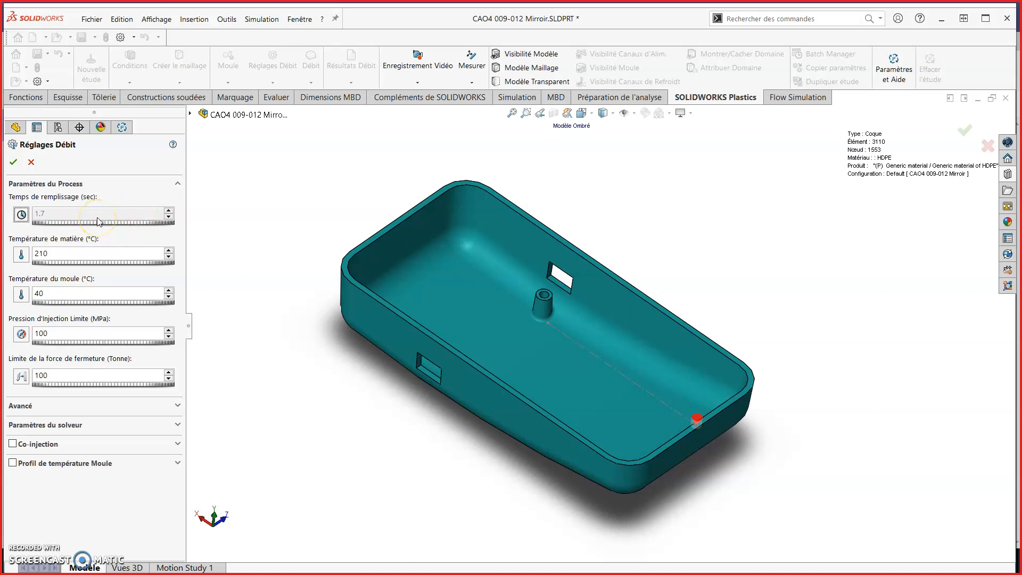
Review the melt temperature, injection pressure and clamping force limits and the advanced flow options, including switchover point and short-shot temperature criterion
click(86, 252)
click(114, 333)
click(133, 375)
click(175, 404)
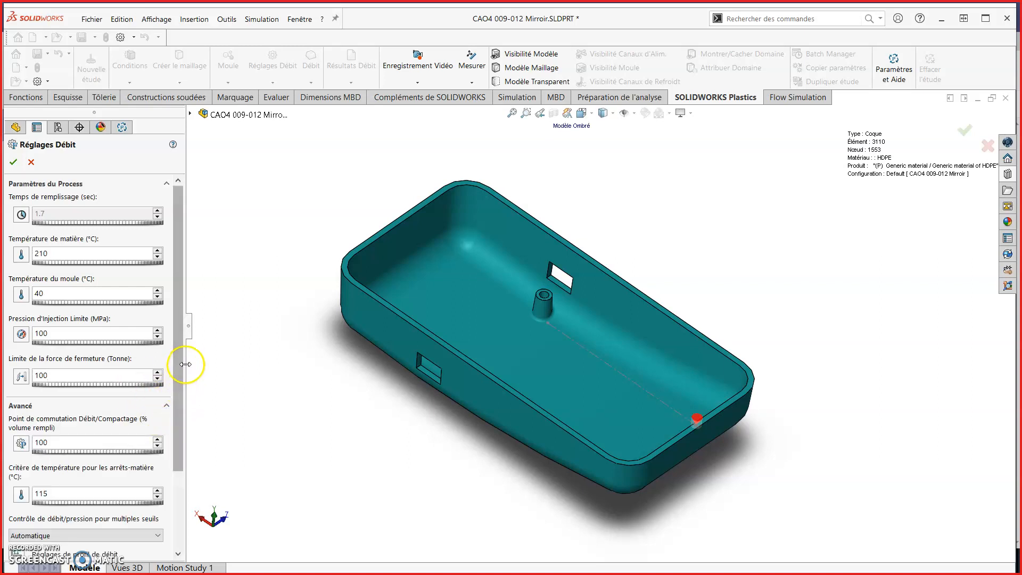
drag(178, 353, 173, 466)
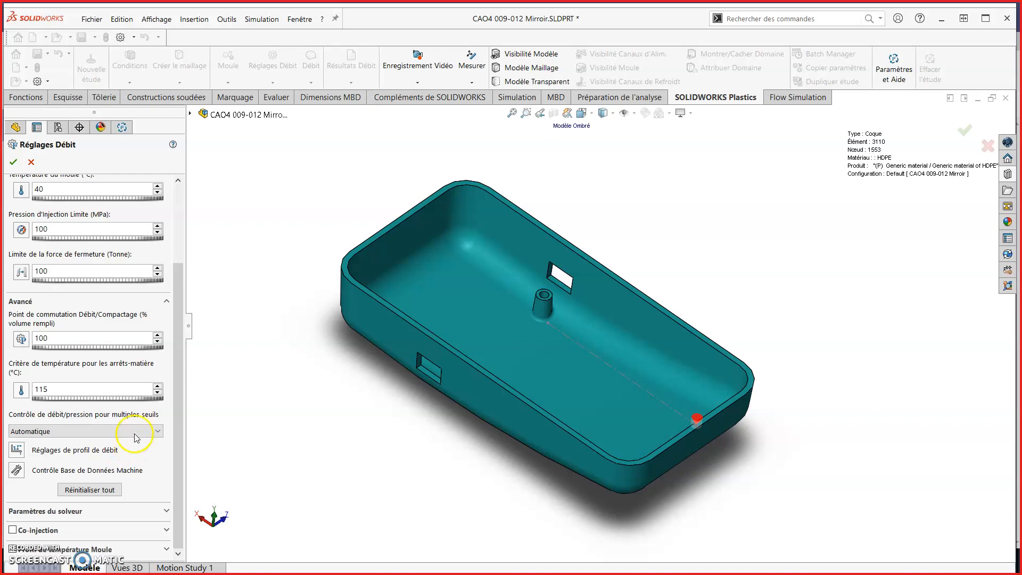
click(166, 303)
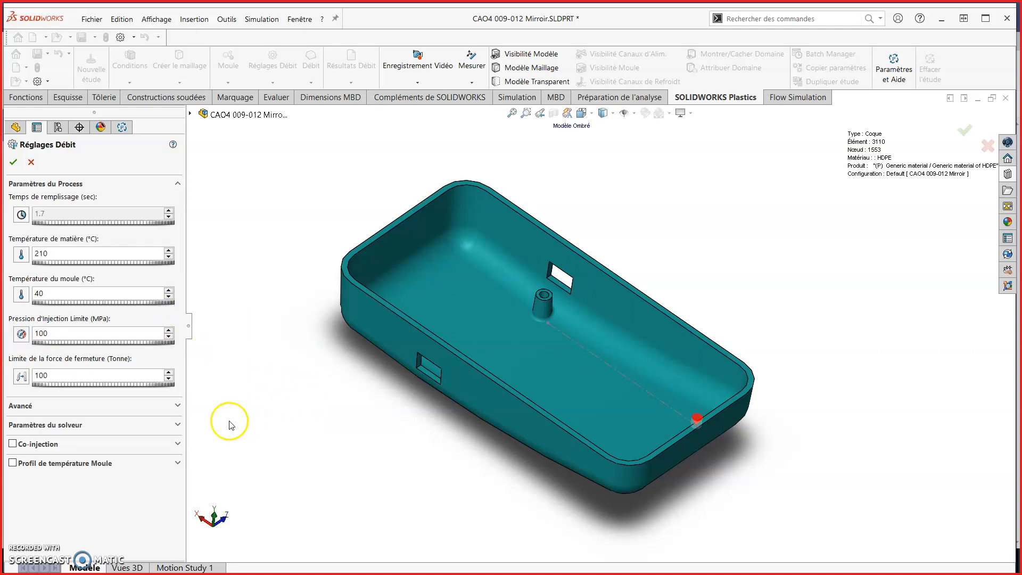
Check the co-injection and mould temperature profile options, and accept the flow settings with both options off
click(12, 443)
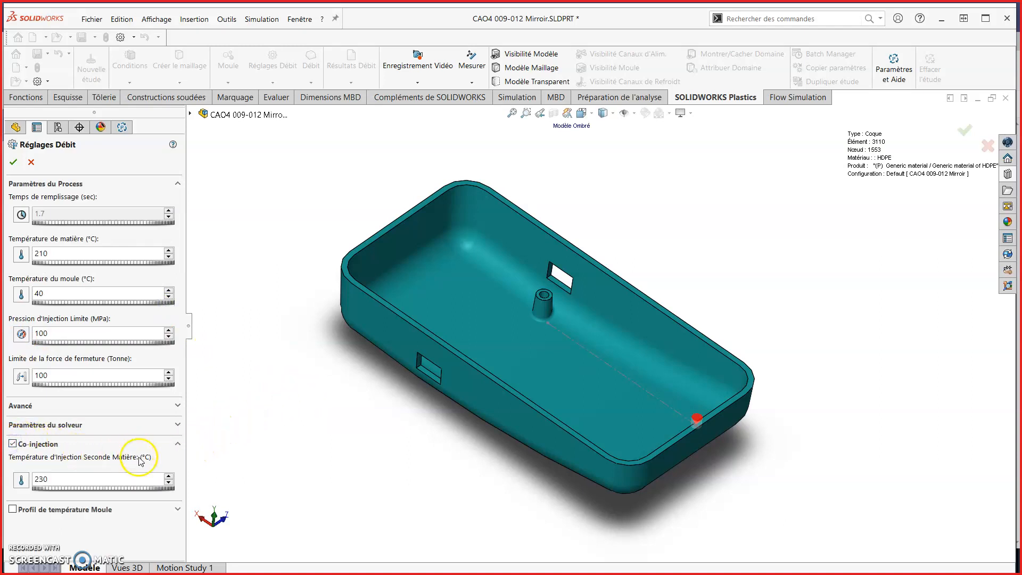
click(12, 445)
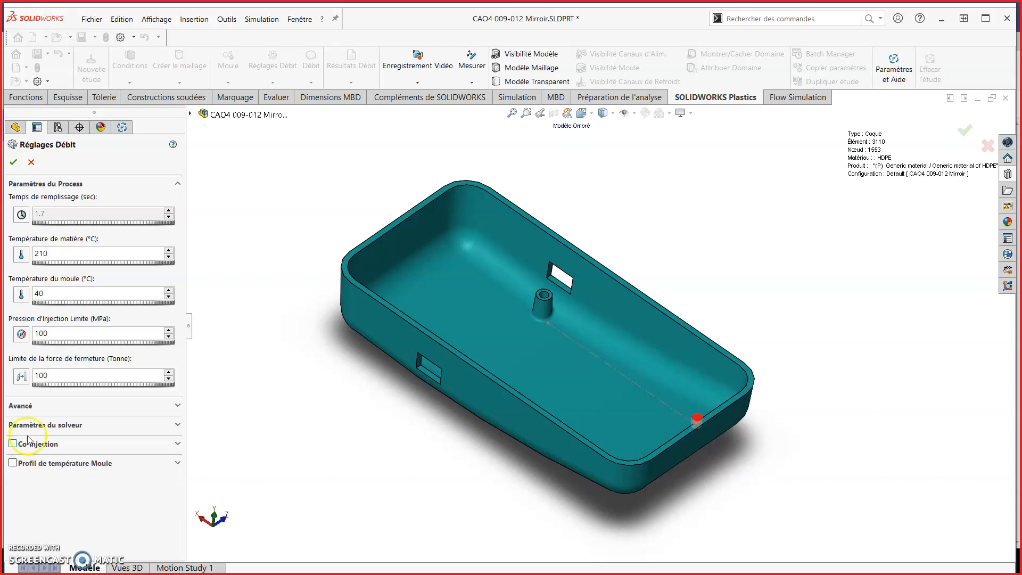
click(178, 463)
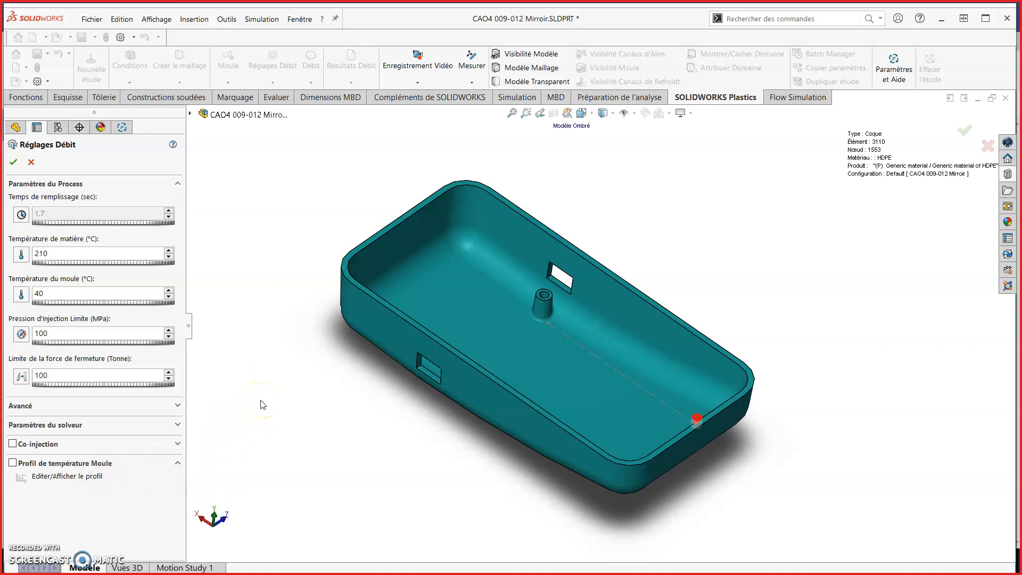
click(274, 404)
click(337, 427)
click(12, 162)
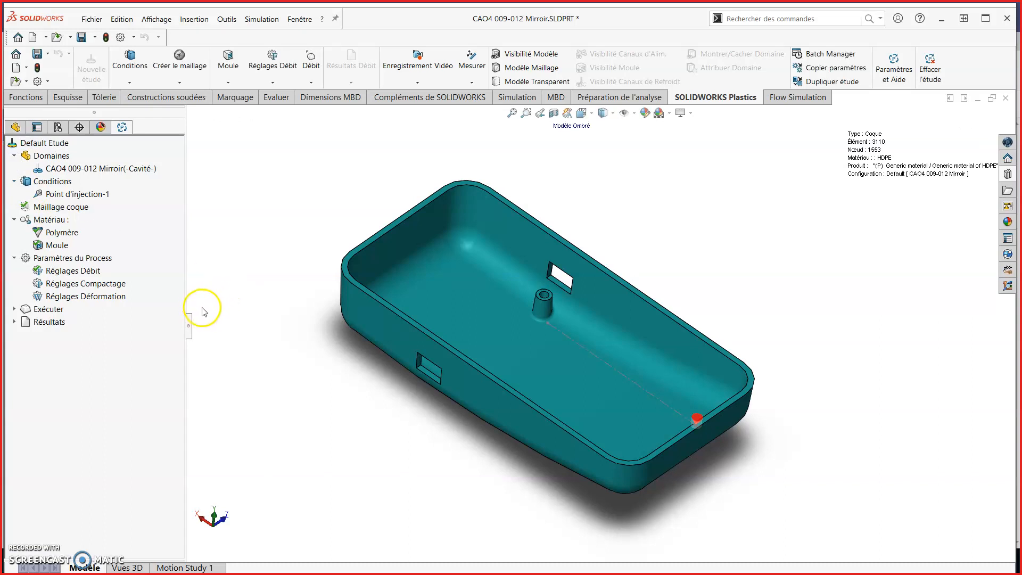
Open the packing settings (Réglages Compactage) and accept the default hold and cooling times with residual stress calculation enabled
right_click(101, 287)
click(116, 292)
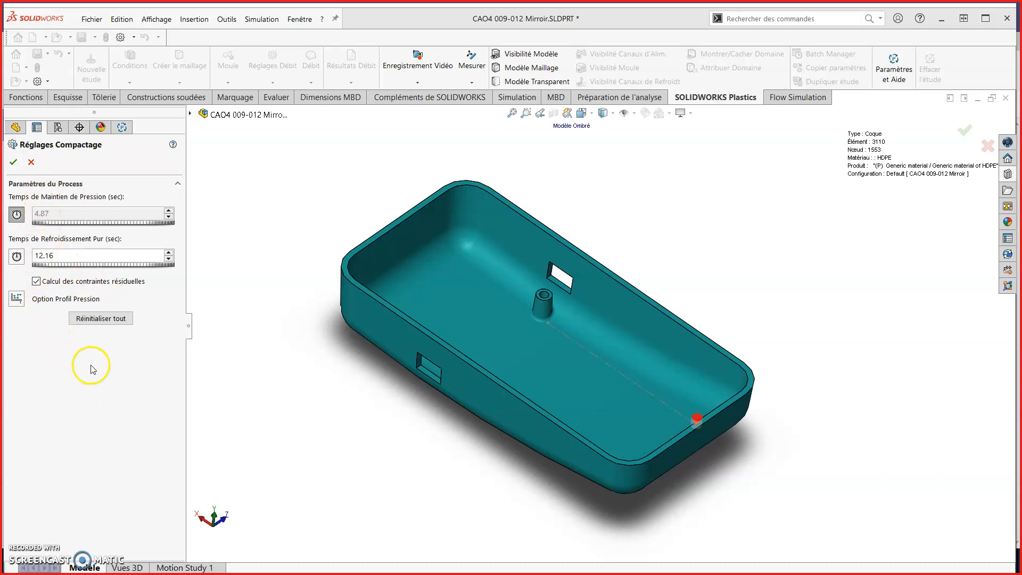
click(14, 163)
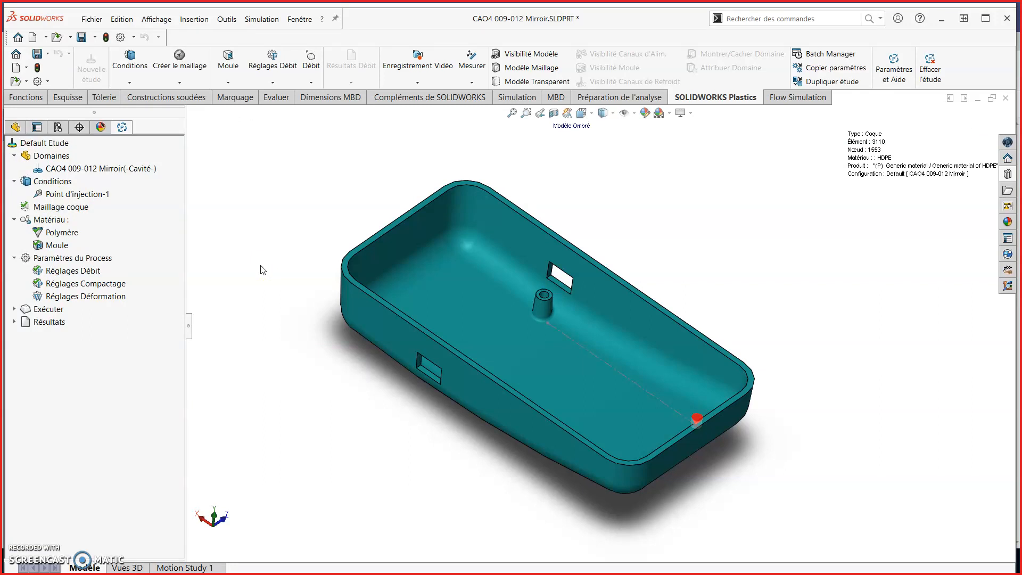
Set the downward gravity direction to -Z in the warp settings (Réglages Déformation) and accept them
right_click(130, 297)
click(139, 301)
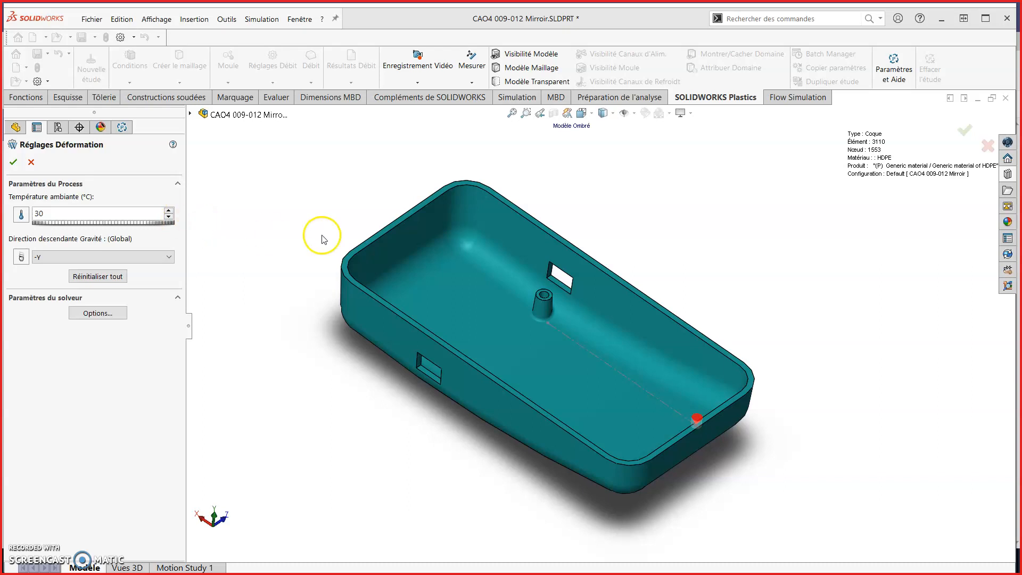
middle_drag(383, 229, 464, 267)
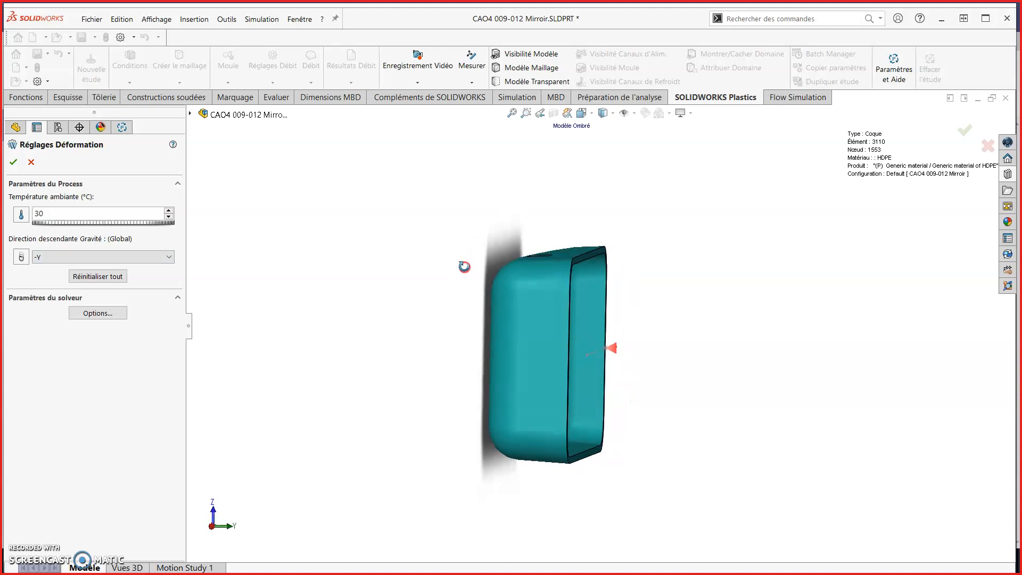
scroll(592, 376, up, 1)
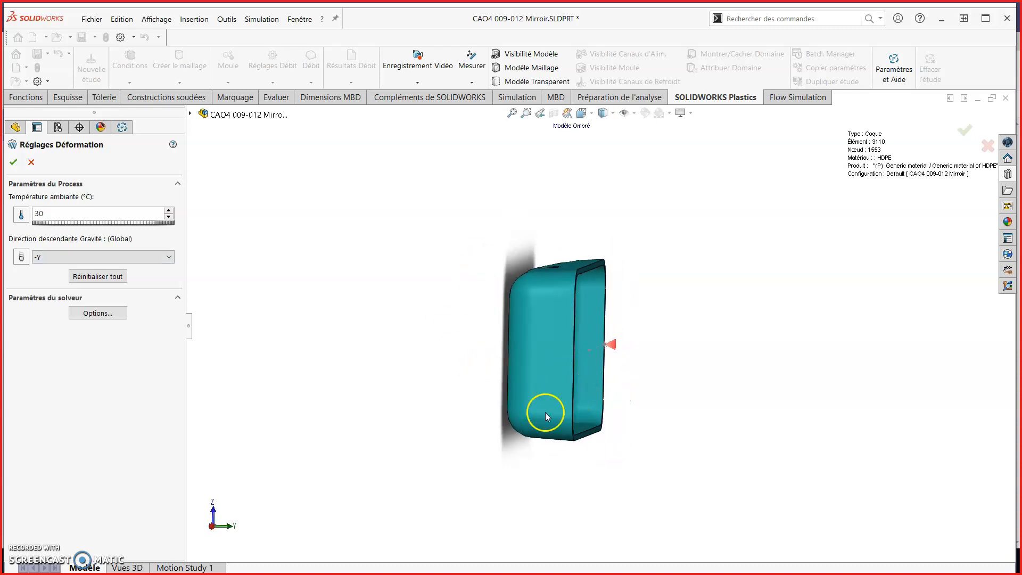
click(162, 261)
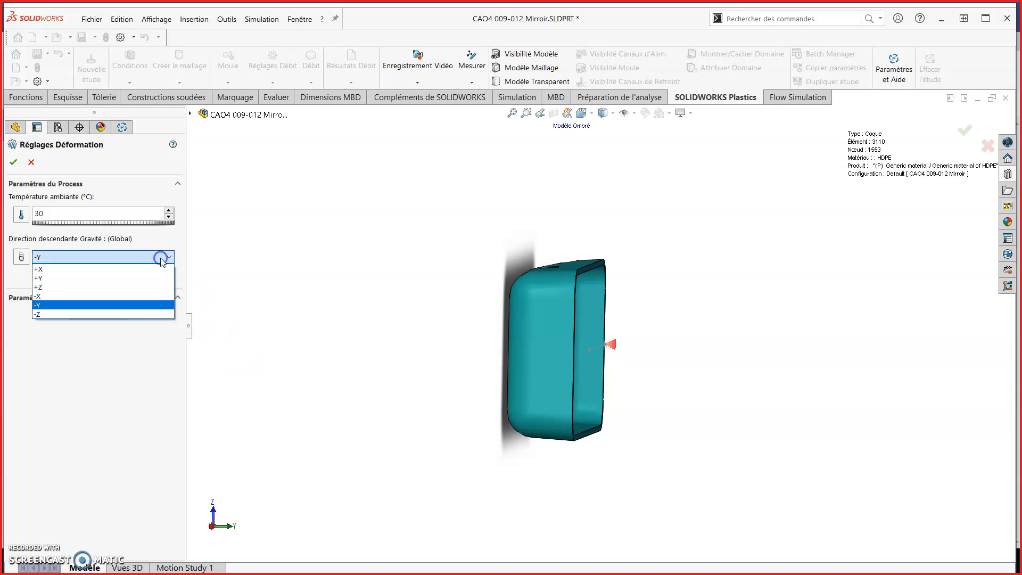
click(140, 314)
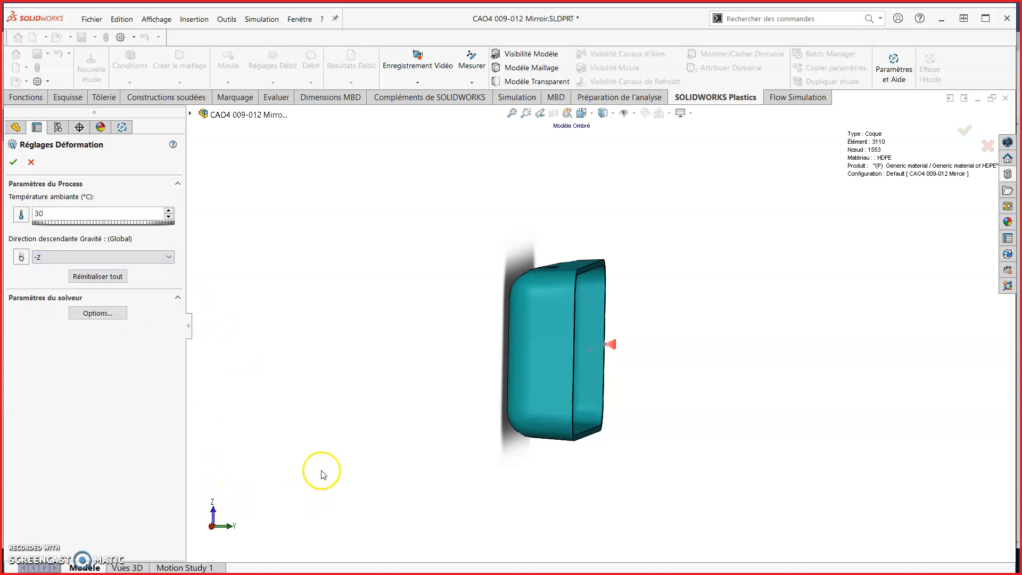
click(15, 161)
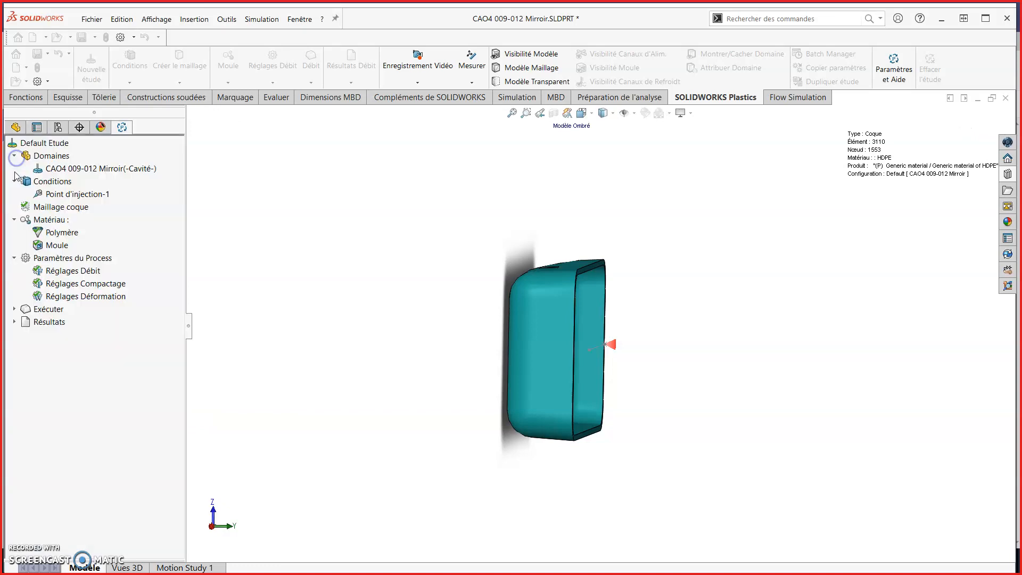
Review the definition of the injection point on the housing rim and confirm it
middle_drag(621, 338, 574, 291)
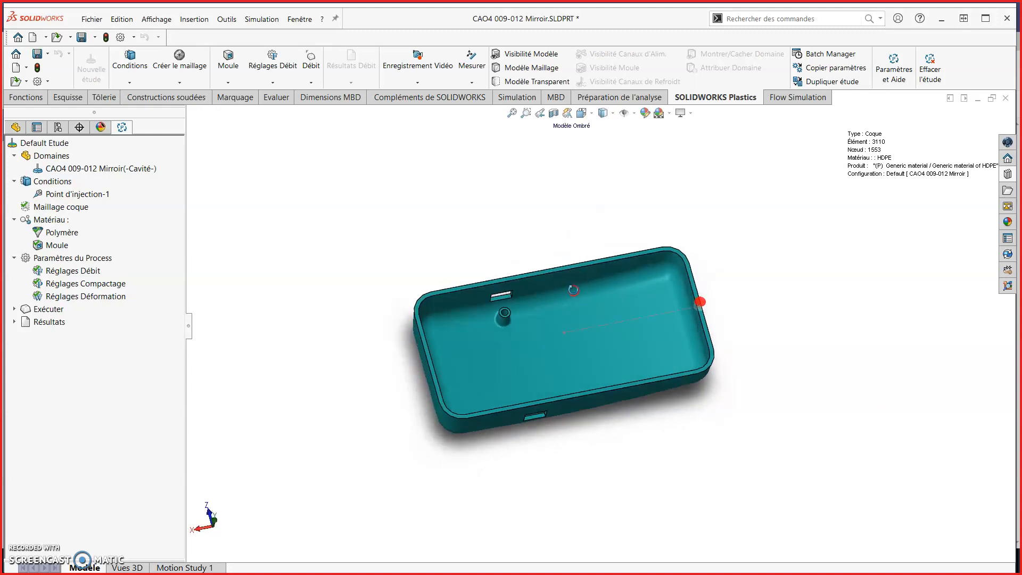
right_click(80, 195)
click(109, 201)
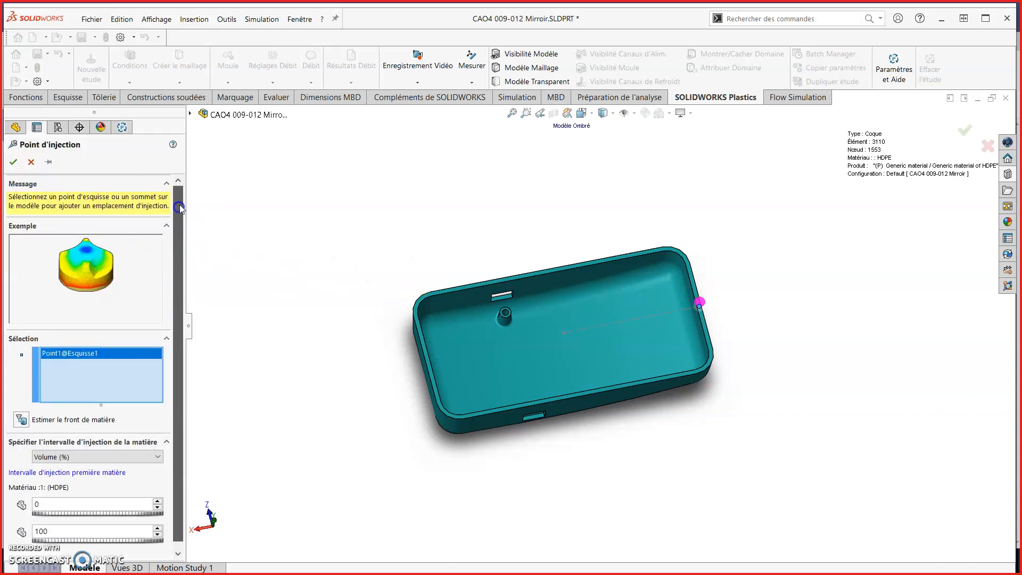
click(13, 162)
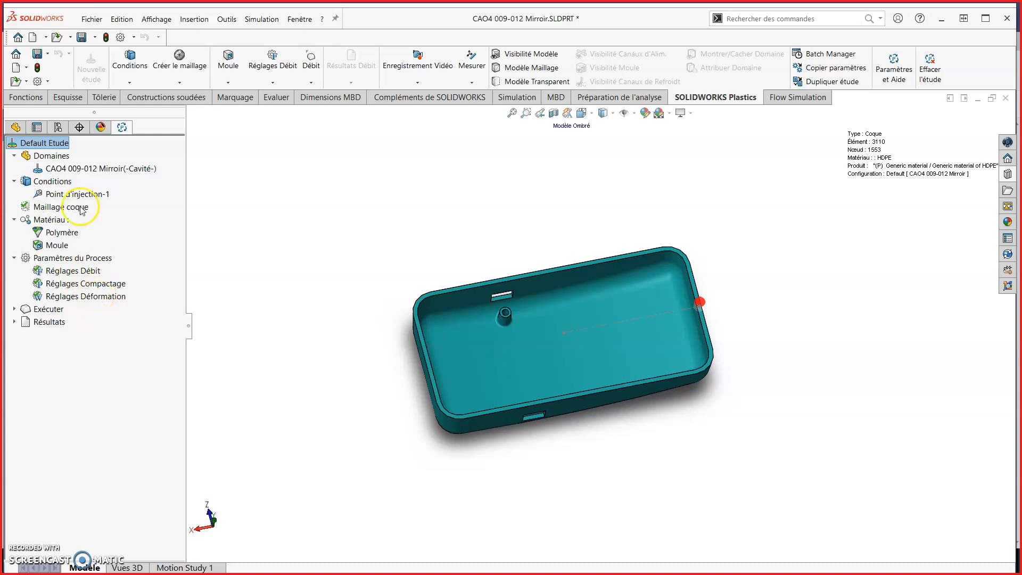
Run the combined flow, packing and warp analysis (Débit + Compactage + Déformation), moving the Analysis Manager window clear of the model
click(14, 309)
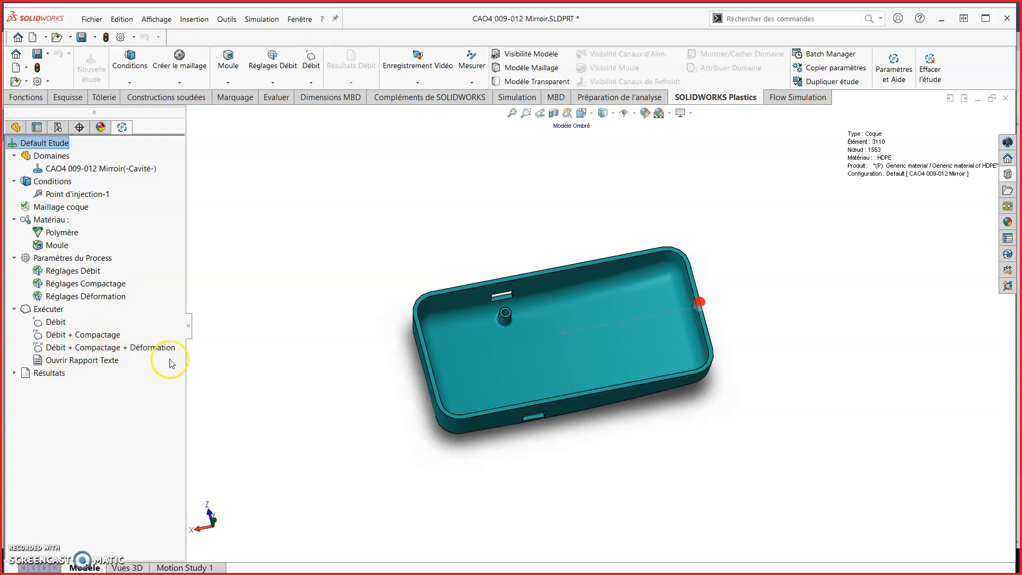
right_click(151, 351)
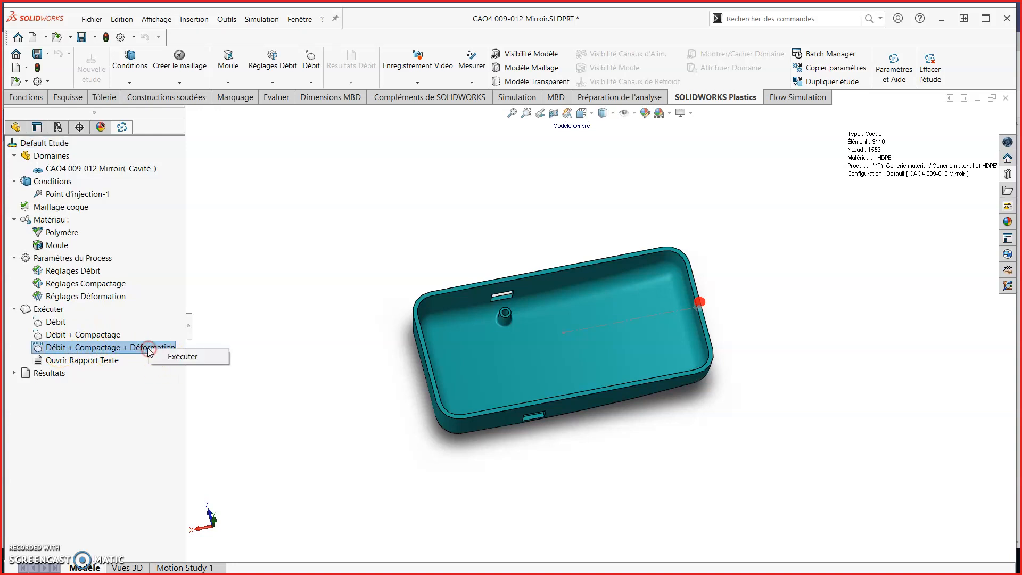
click(183, 357)
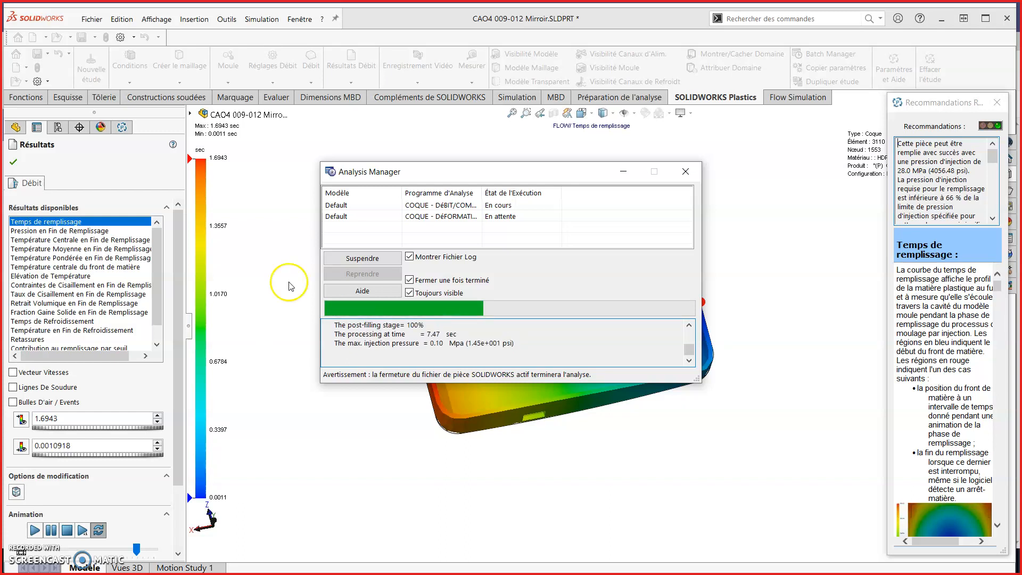
drag(457, 174, 282, 28)
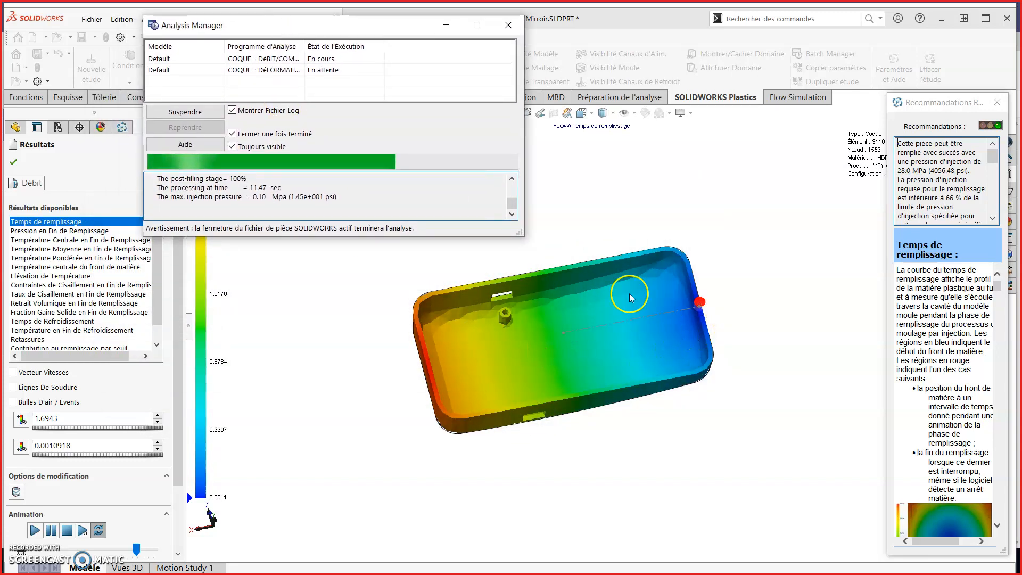
drag(357, 27, 433, 27)
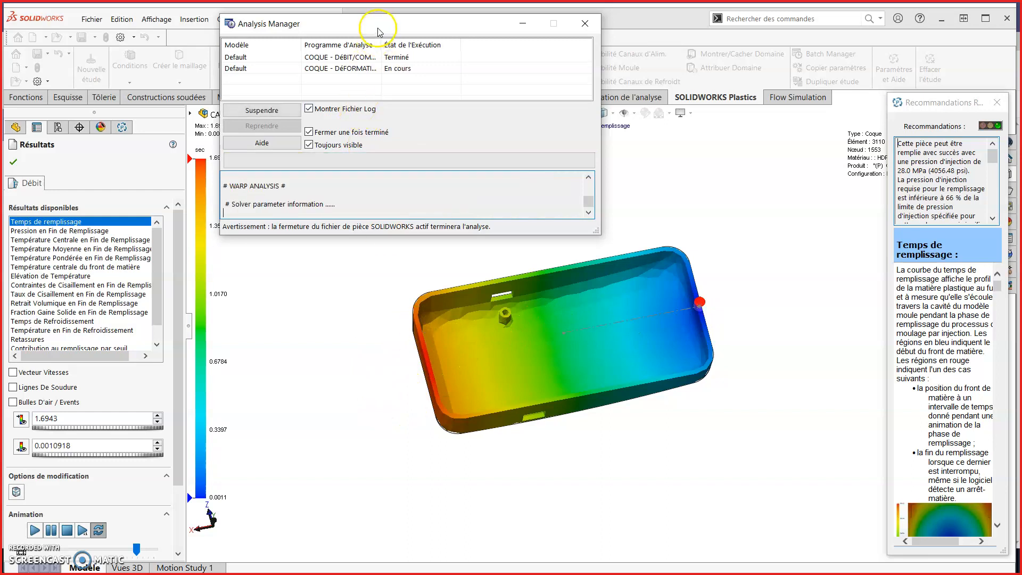
drag(378, 27, 400, 20)
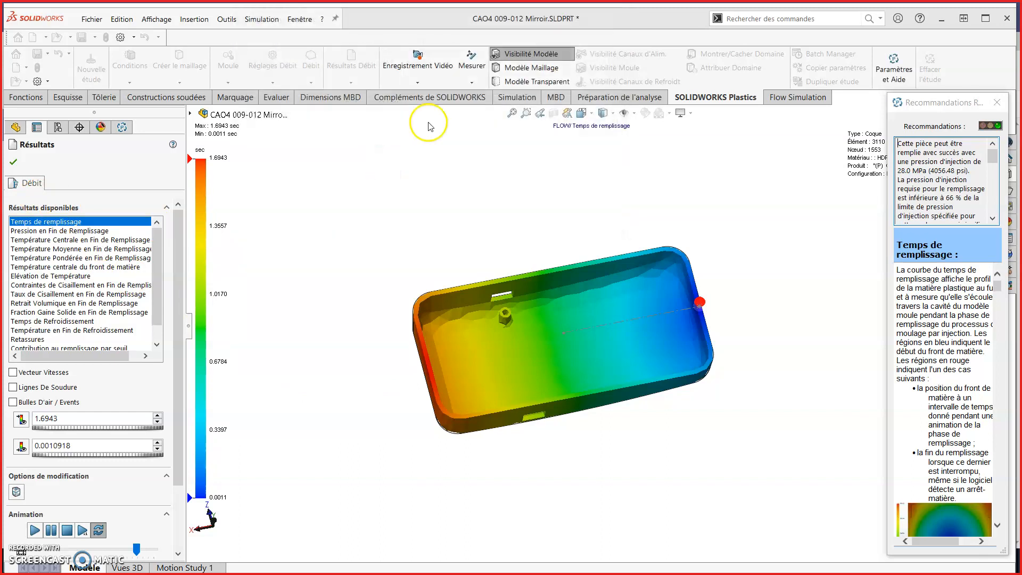
Close the filling results and expand the study's results list
click(13, 161)
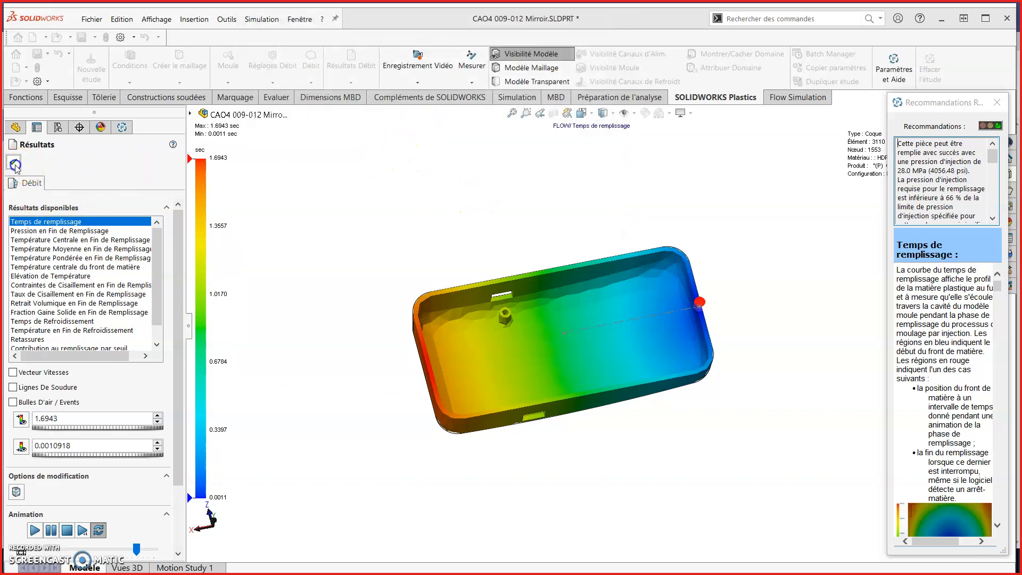
middle_drag(579, 399, 575, 346)
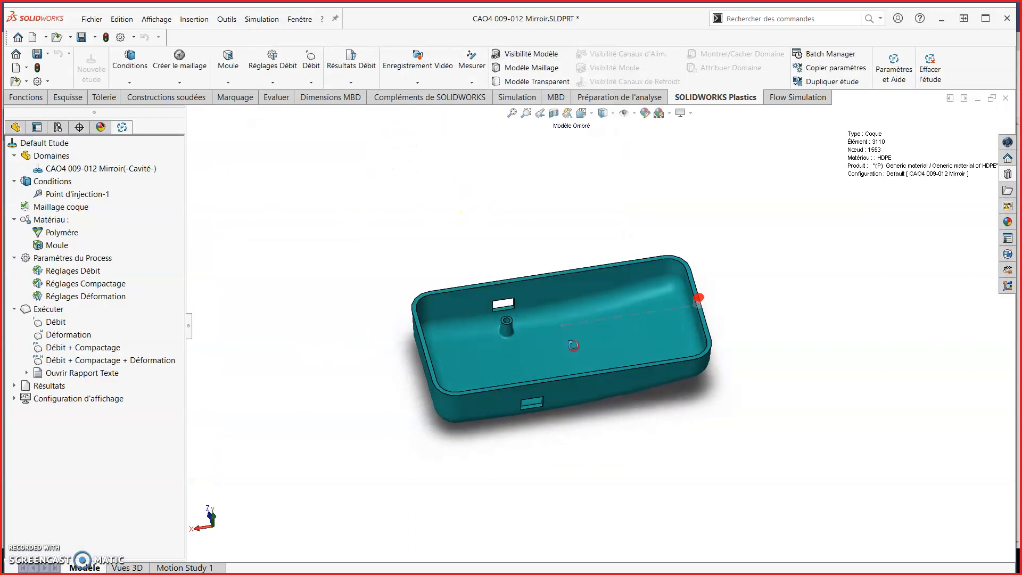
click(15, 385)
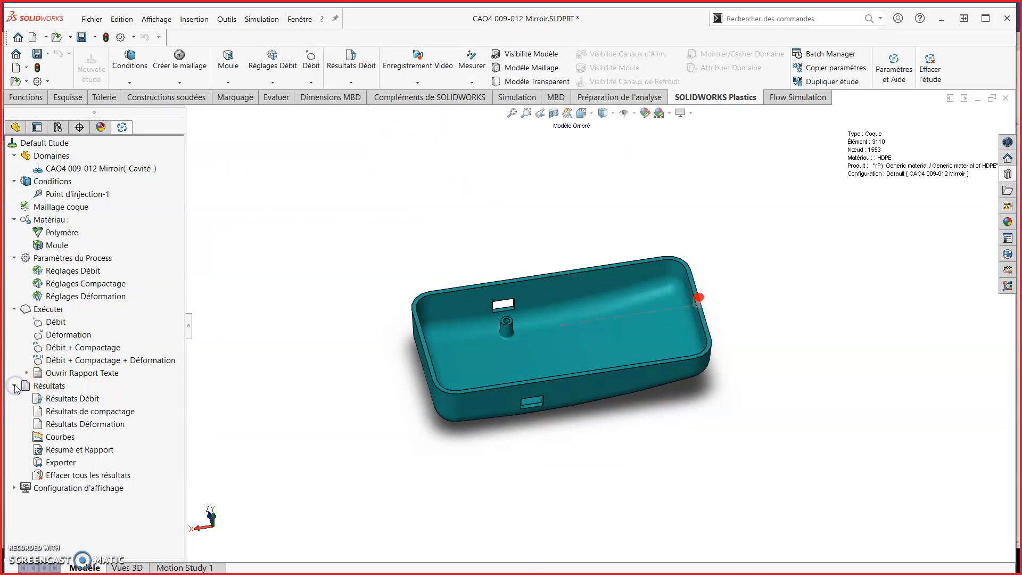